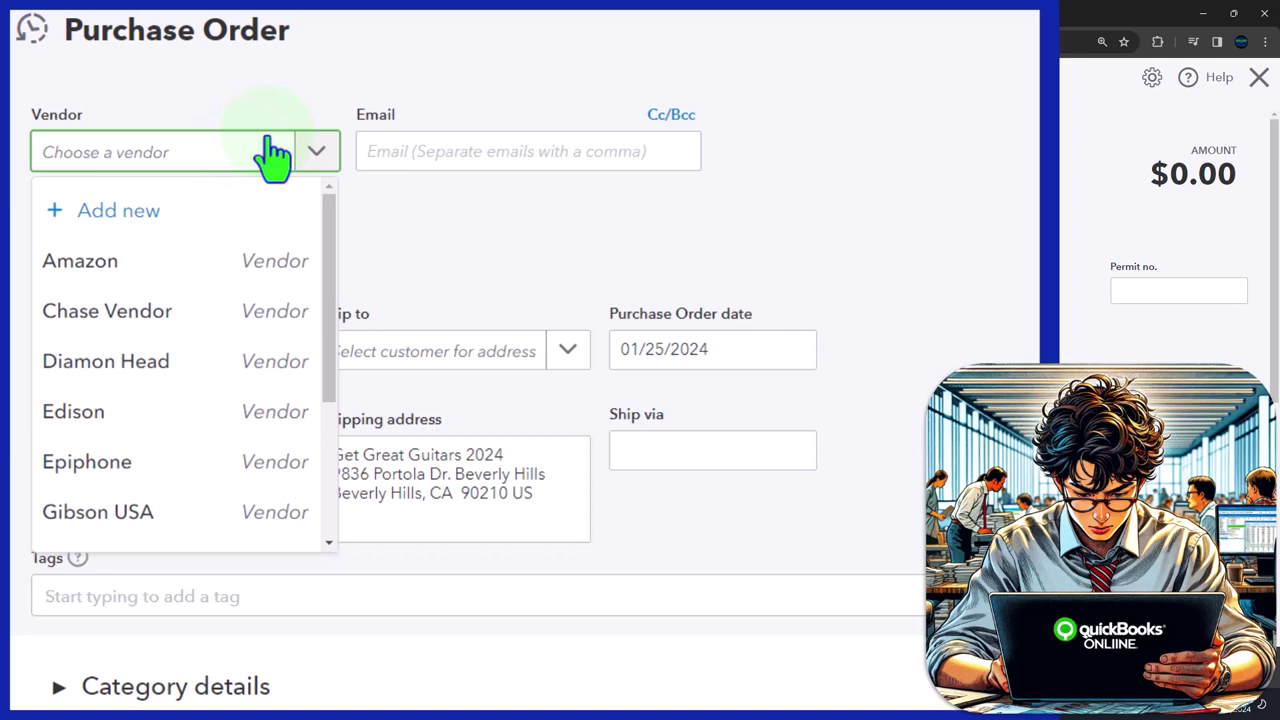
- Add Fender as a new vendor from the purchase order's vendor field and save it with that company name
{"action": "type", "text": "fEND"}
{"action": "key", "text": "BackSpace"}
{"action": "key", "text": "BackSpace"}
{"action": "key", "text": "BackSpace"}
{"action": "key", "text": "BackSpace"}
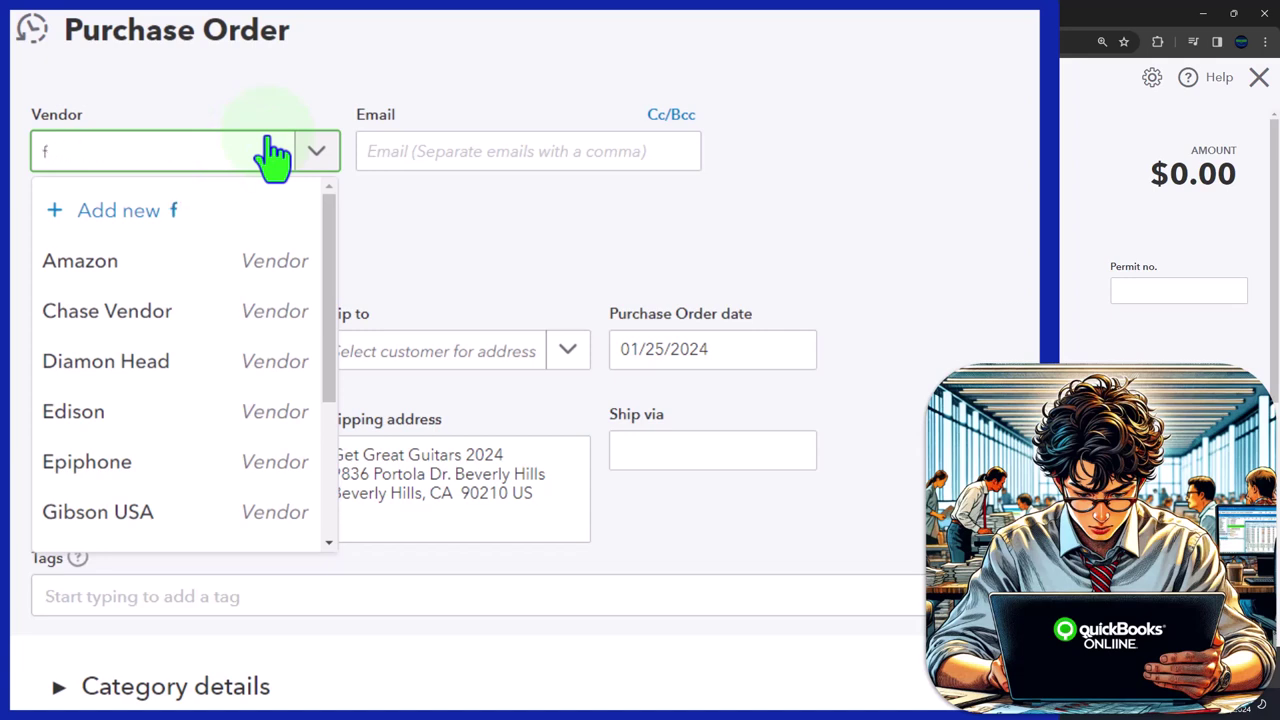
{"action": "type", "text": "f"}
{"action": "key", "text": "BackSpace"}
{"action": "type", "text": "Fendor"}
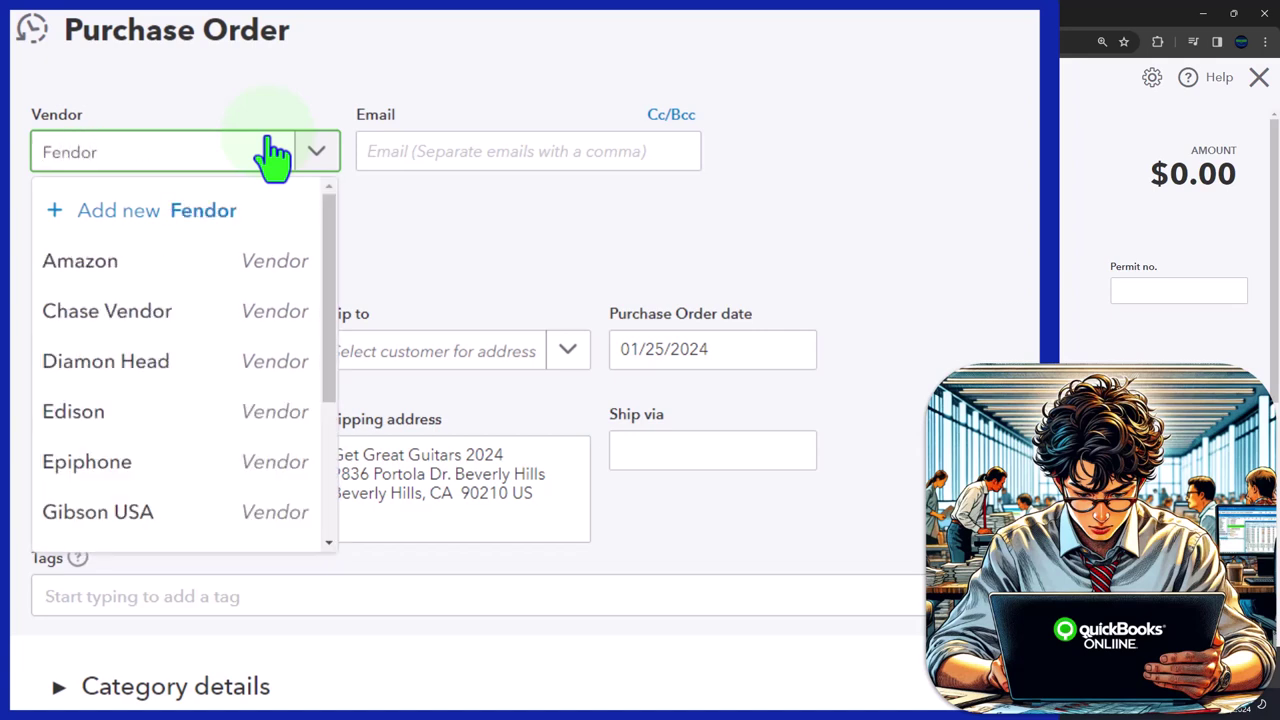
{"action": "key", "text": "BackSpace"}
{"action": "key", "text": "BackSpace"}
{"action": "type", "text": "er"}
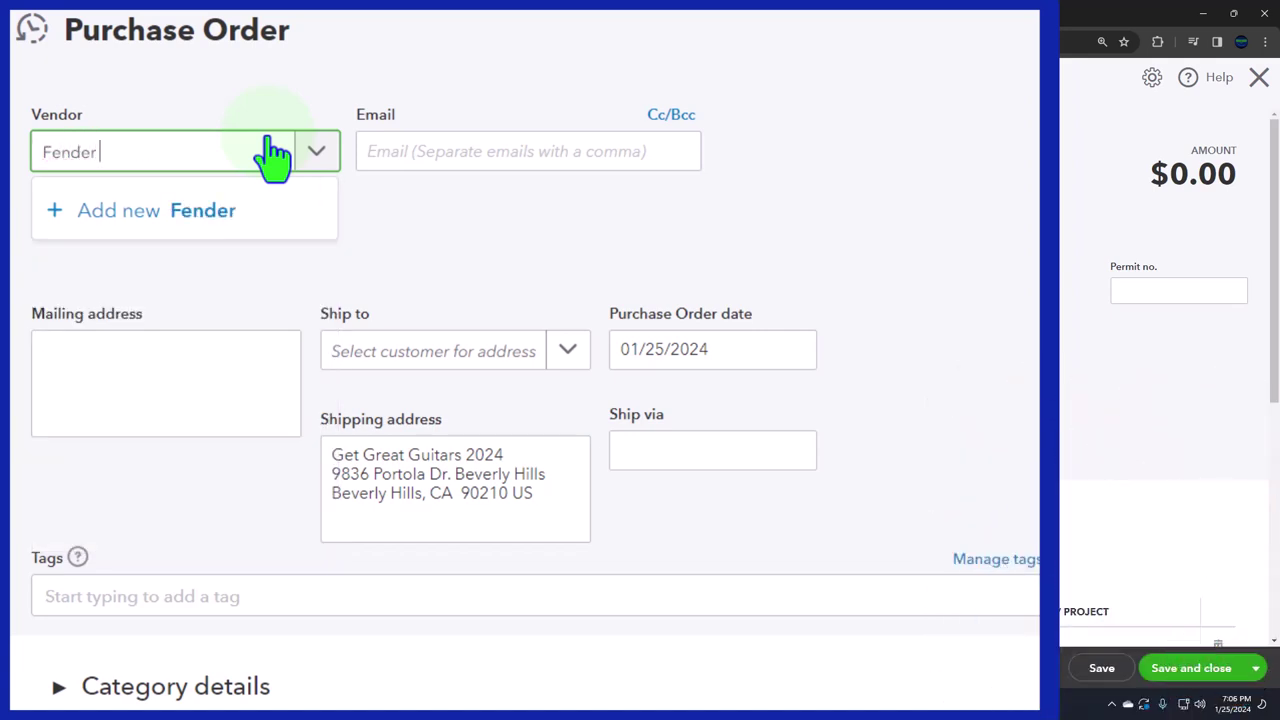
{"action": "left_click", "coordinate": [160, 210]}
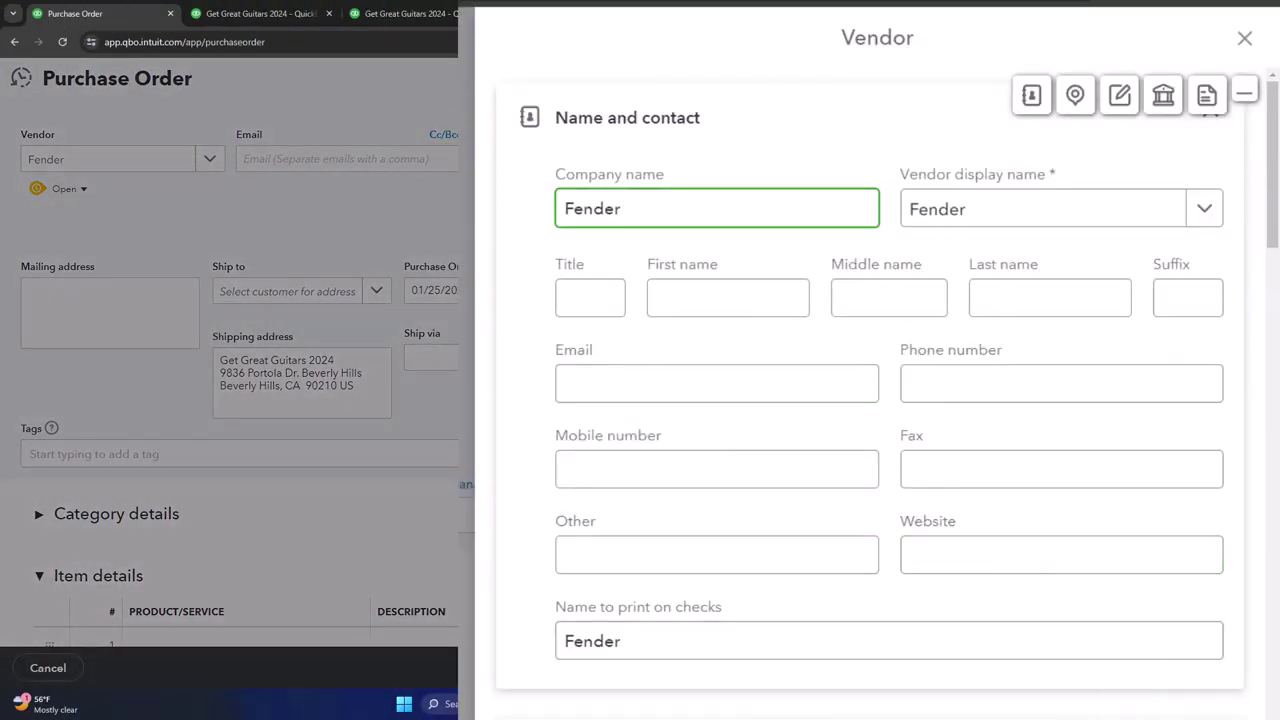
{"action": "left_click", "coordinate": [1218, 660]}
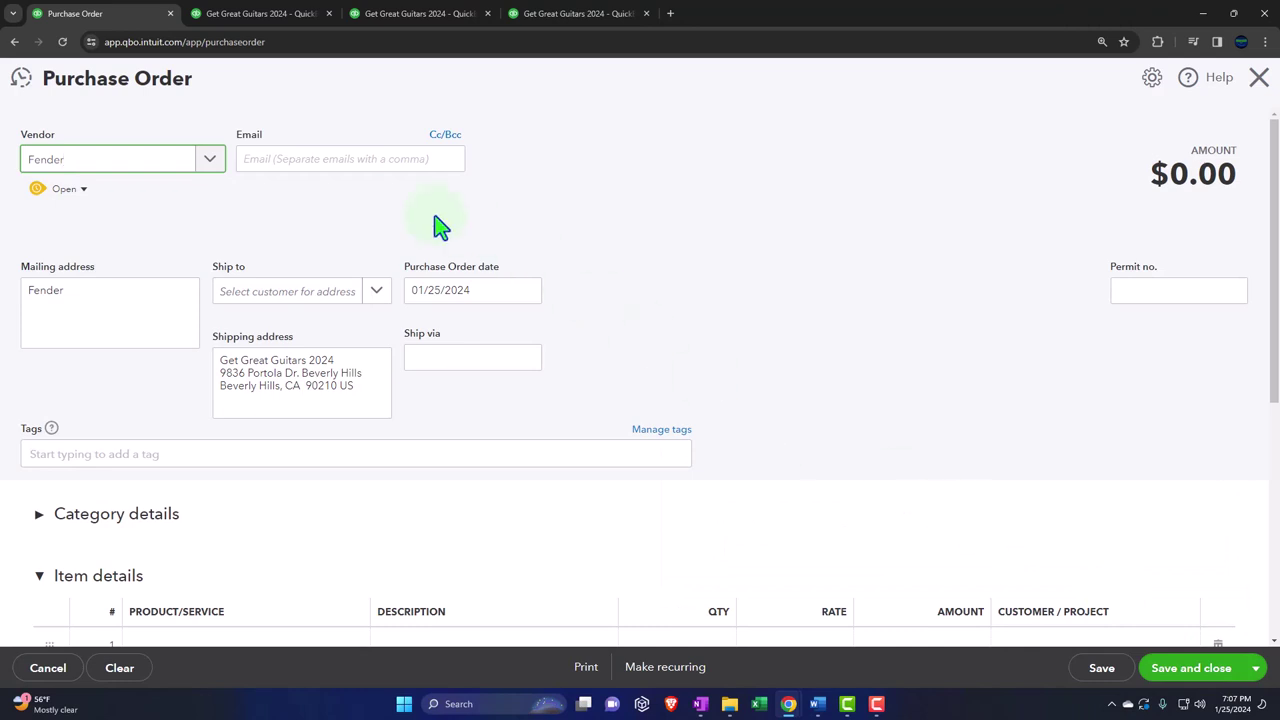
- Review the purchase order's email and mailing address fields, the ship-to customer list and the shipping address
{"action": "left_click", "coordinate": [277, 158]}
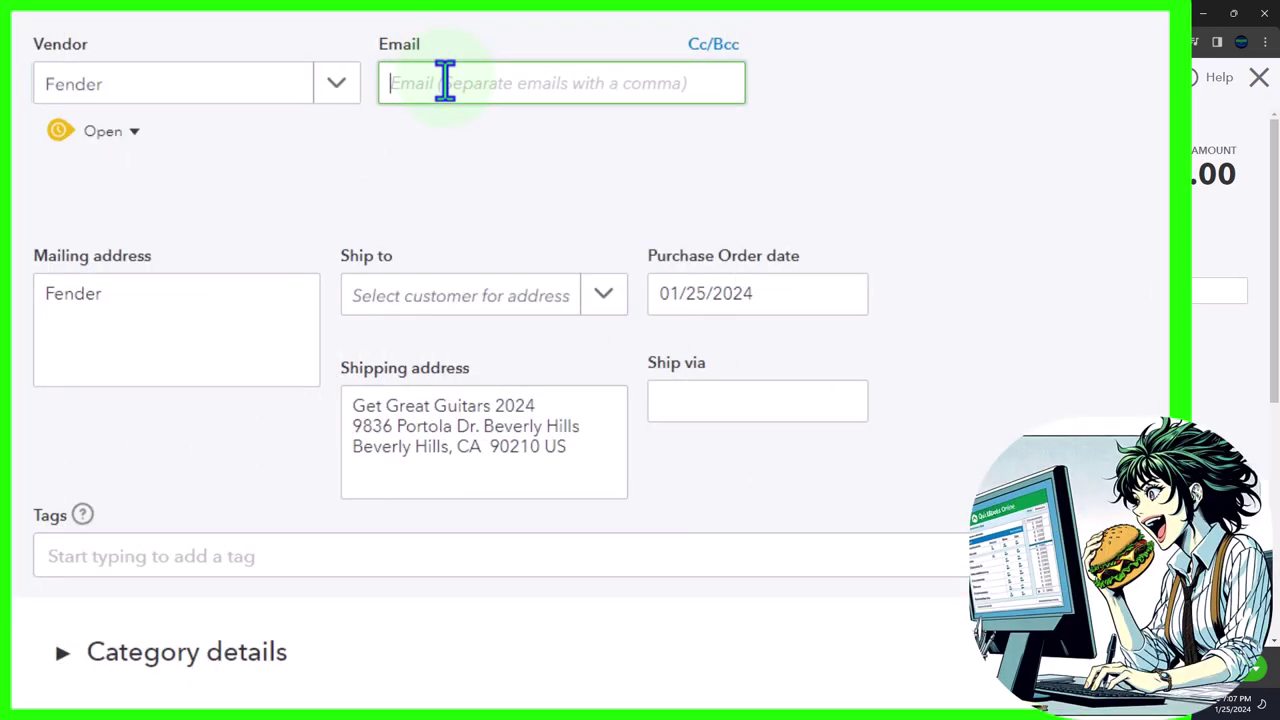
{"action": "key", "text": "Tab"}
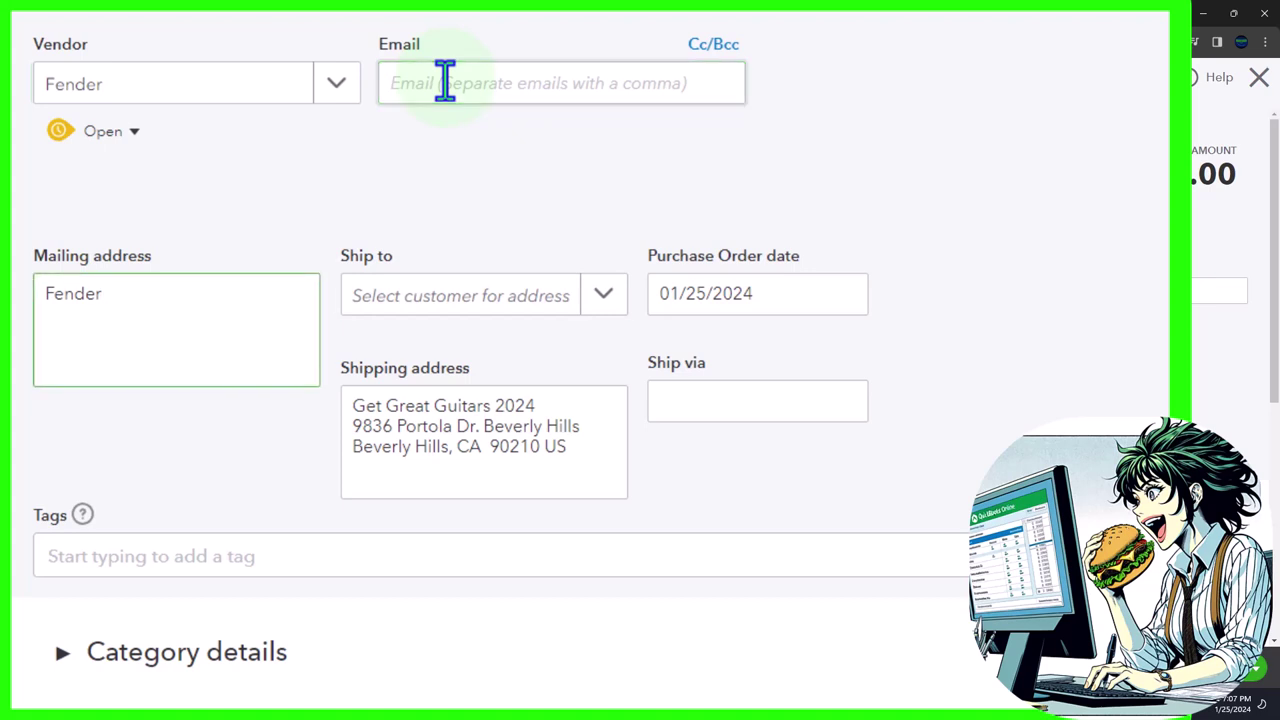
{"action": "key", "text": "Tab"}
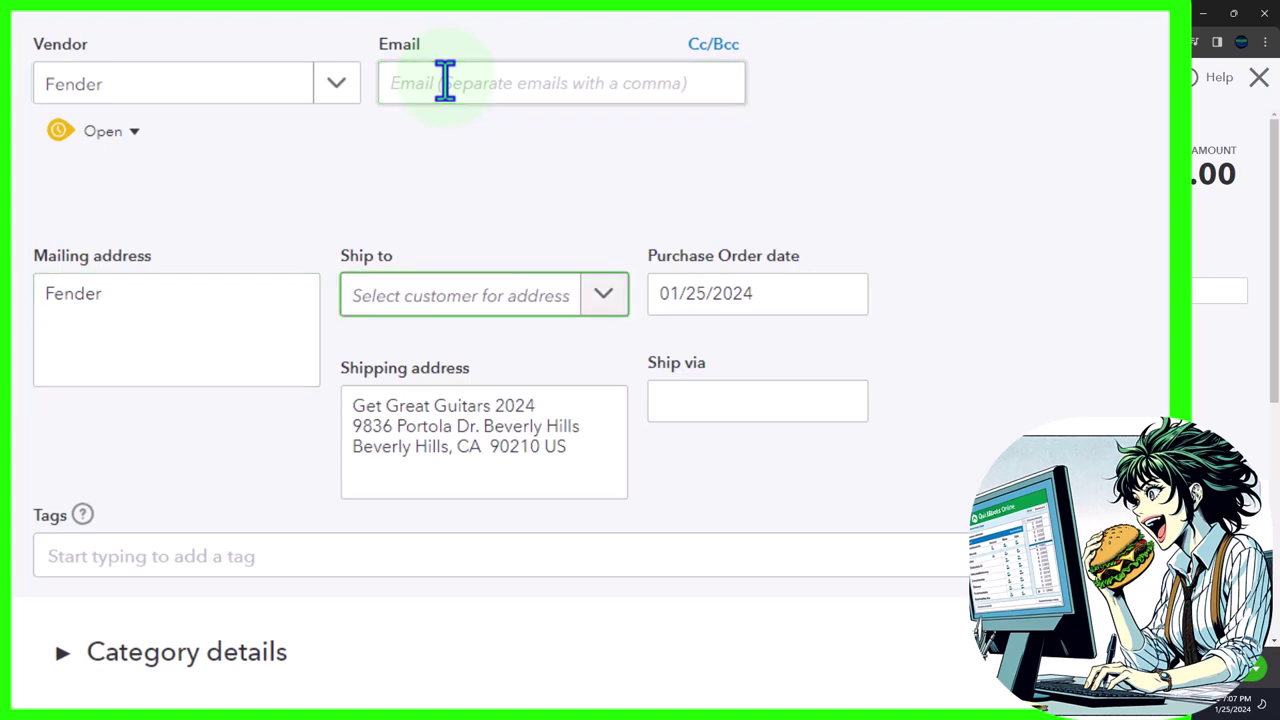
{"action": "left_click", "coordinate": [605, 299]}
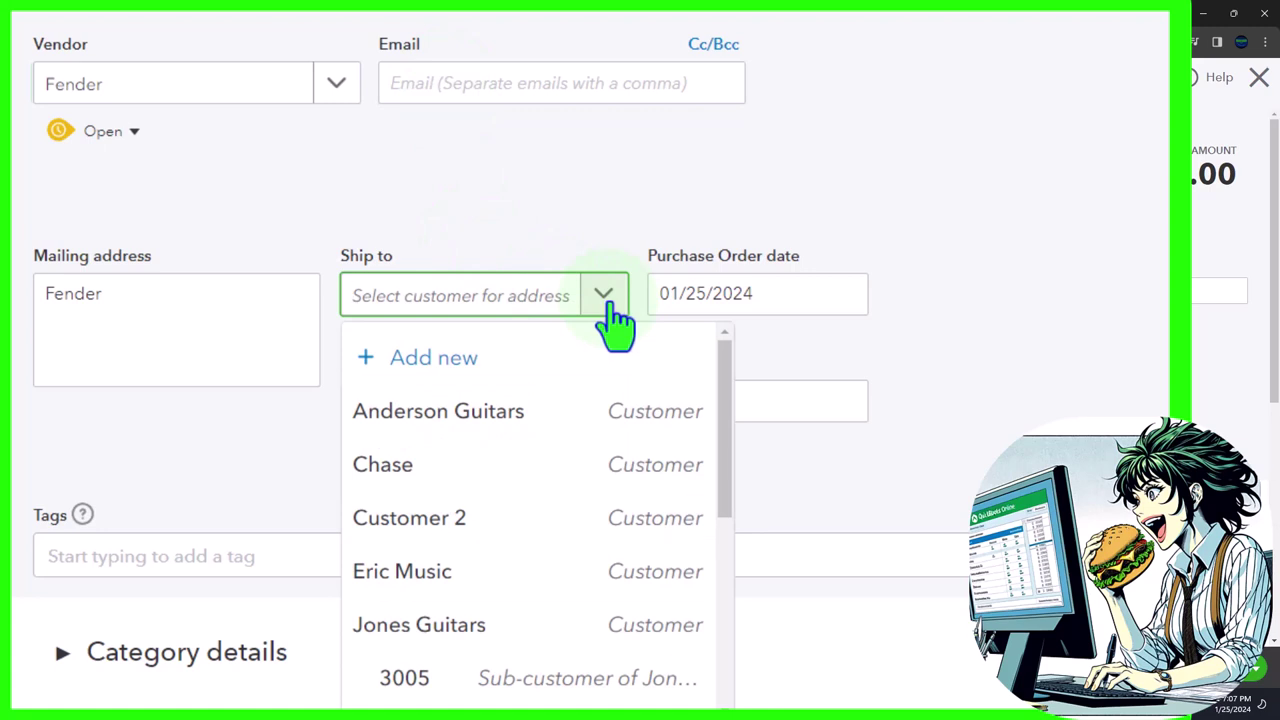
{"action": "left_click", "coordinate": [610, 314]}
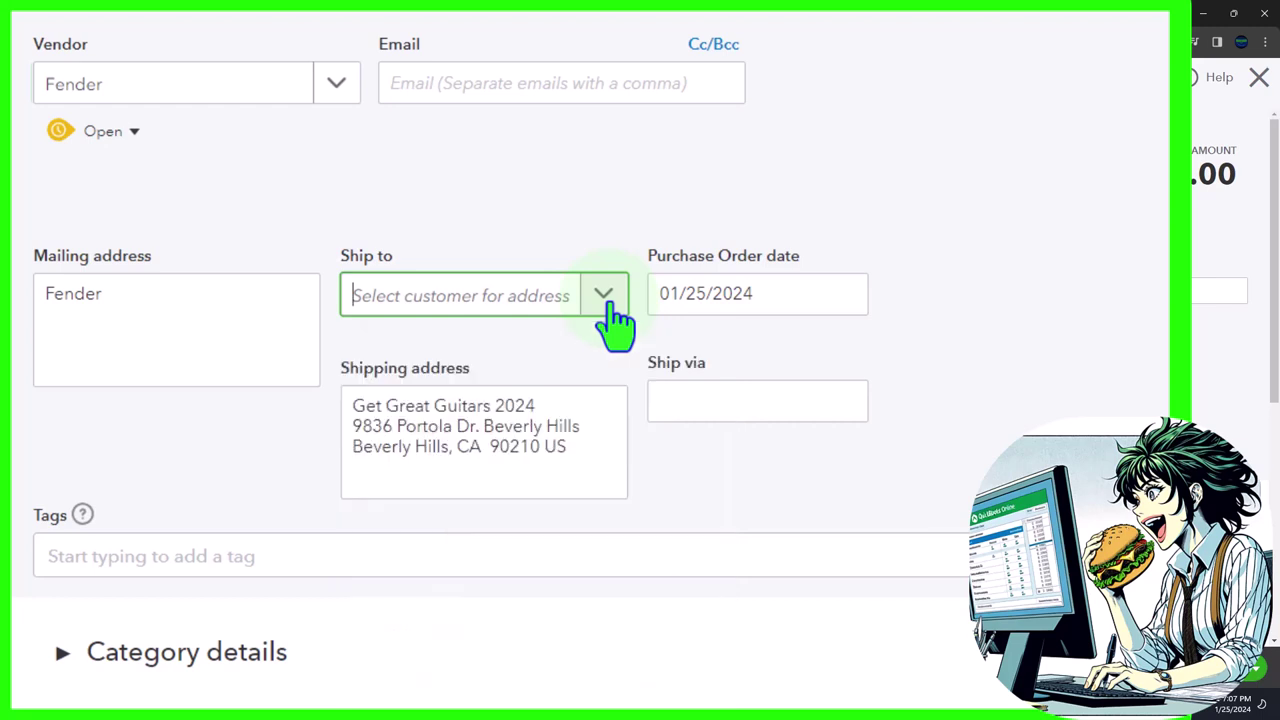
{"action": "left_click", "coordinate": [594, 449]}
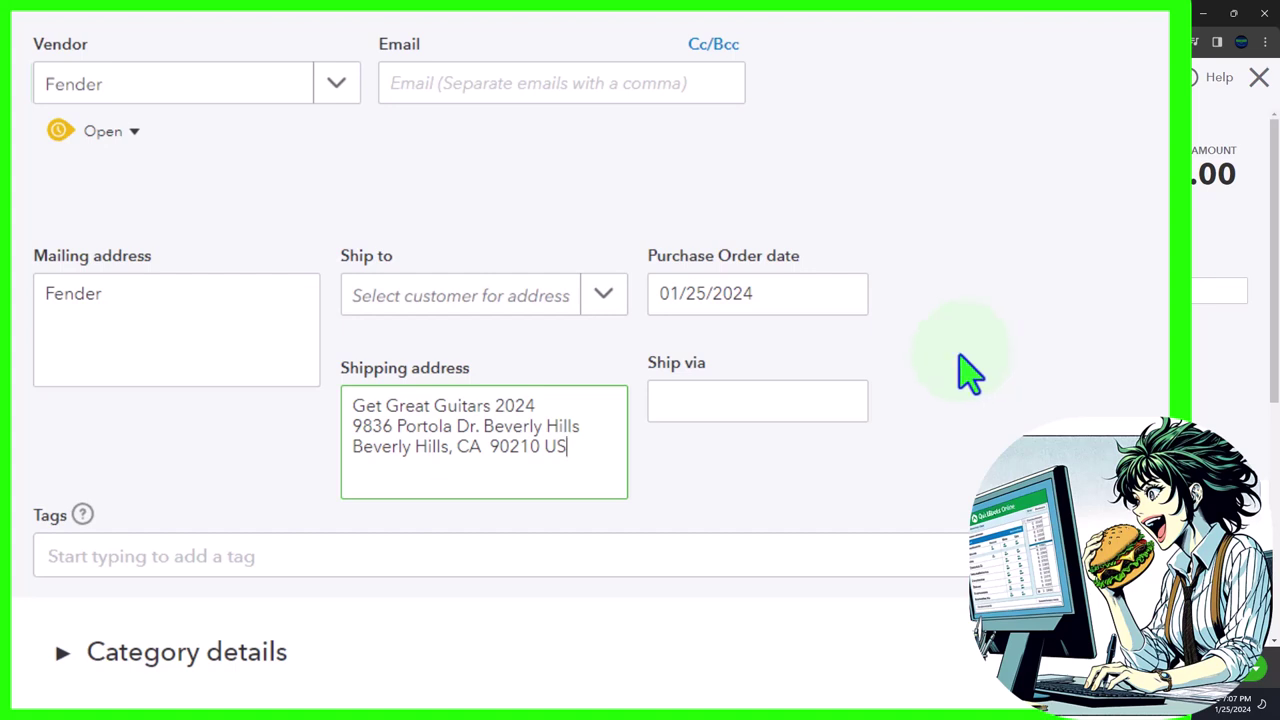
- Set the purchase order date to 02/02/2024
{"action": "left_click", "coordinate": [245, 320]}
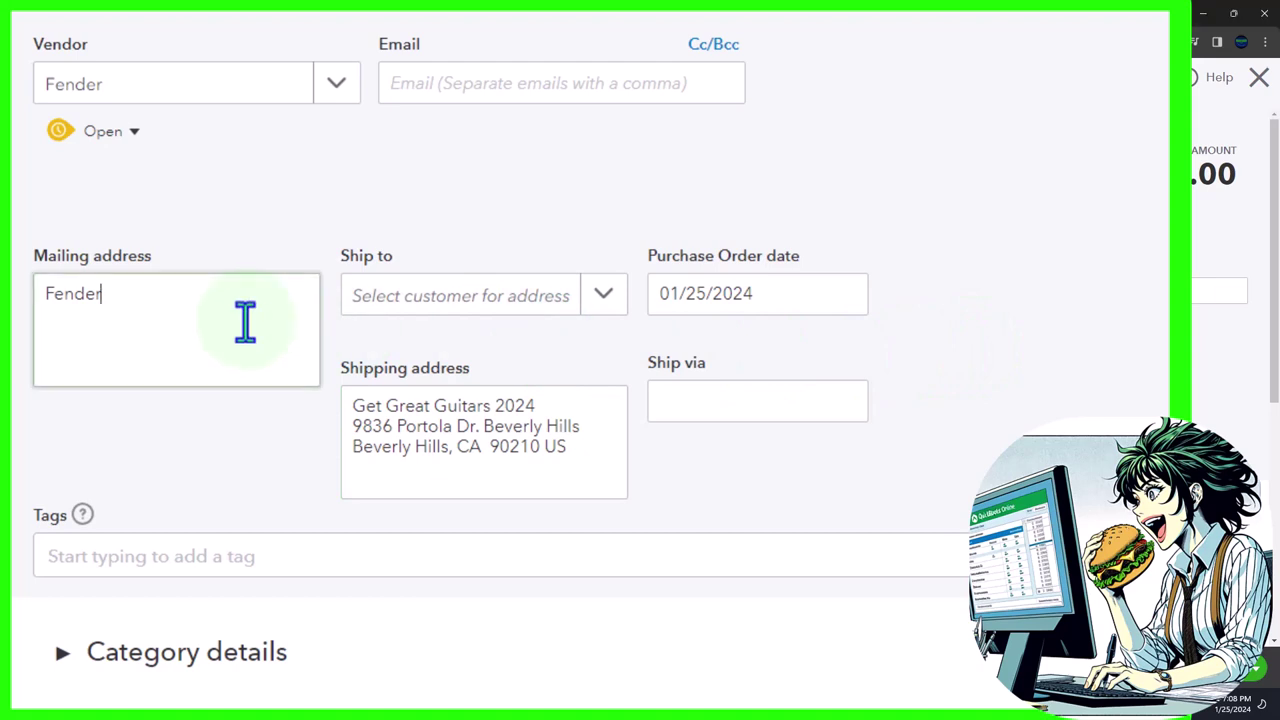
{"action": "key", "text": "Tab"}
{"action": "key", "text": "Tab"}
{"action": "key", "text": "Tab"}
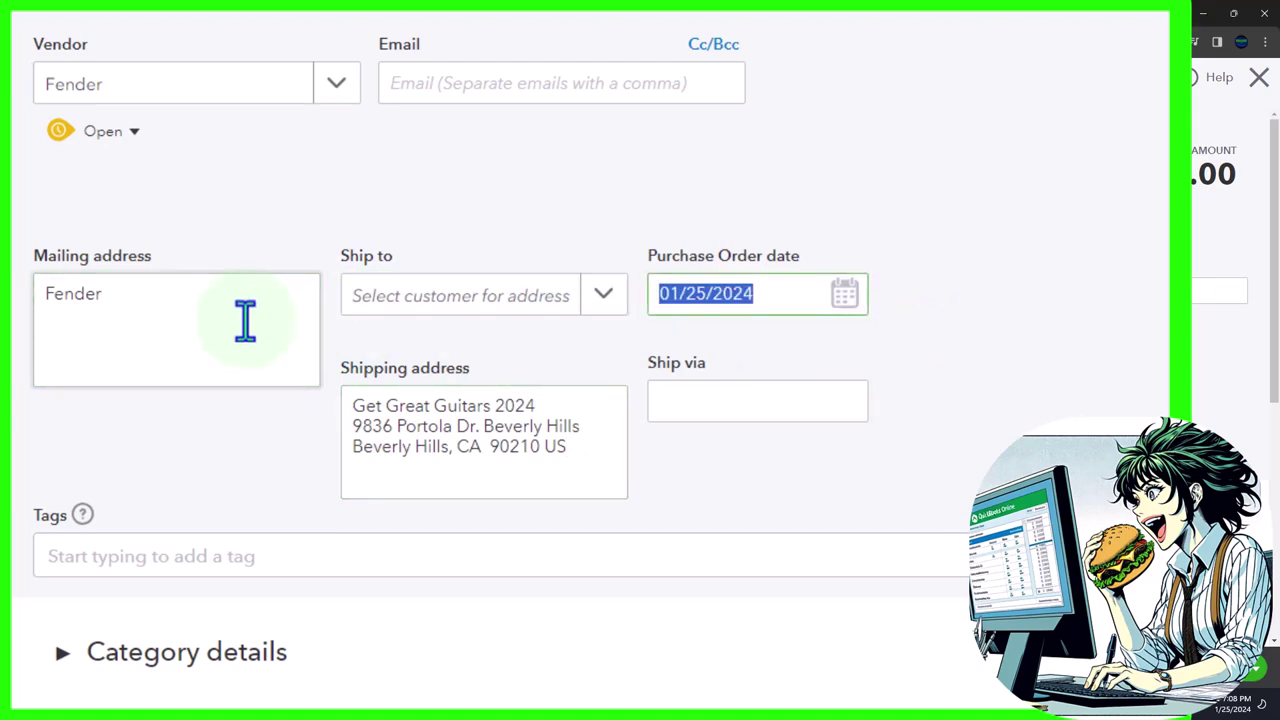
{"action": "key", "text": "plus"}
{"action": "key", "text": "plus"}
{"action": "key", "text": "plus"}
{"action": "key", "text": "plus"}
{"action": "key", "text": "plus"}
{"action": "key", "text": "plus"}
{"action": "key", "text": "plus"}
{"action": "key", "text": "plus"}
{"action": "key", "text": "Tab"}
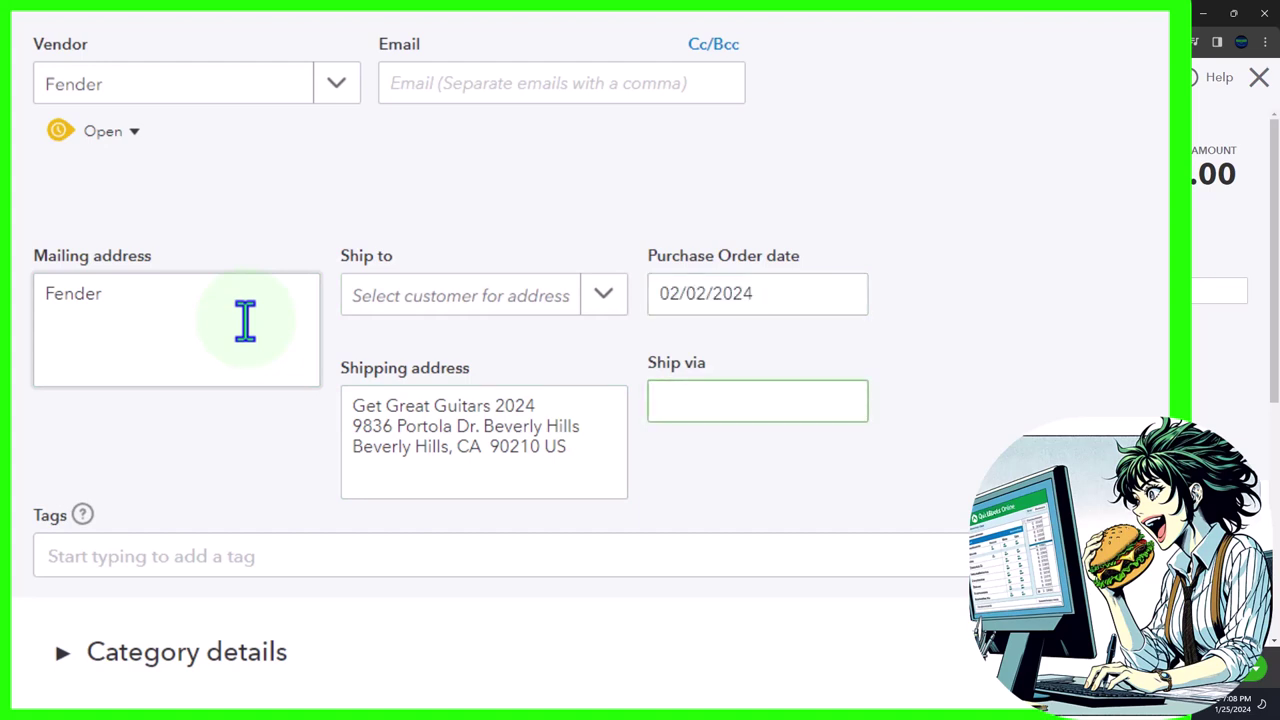
{"action": "key", "text": "Tab"}
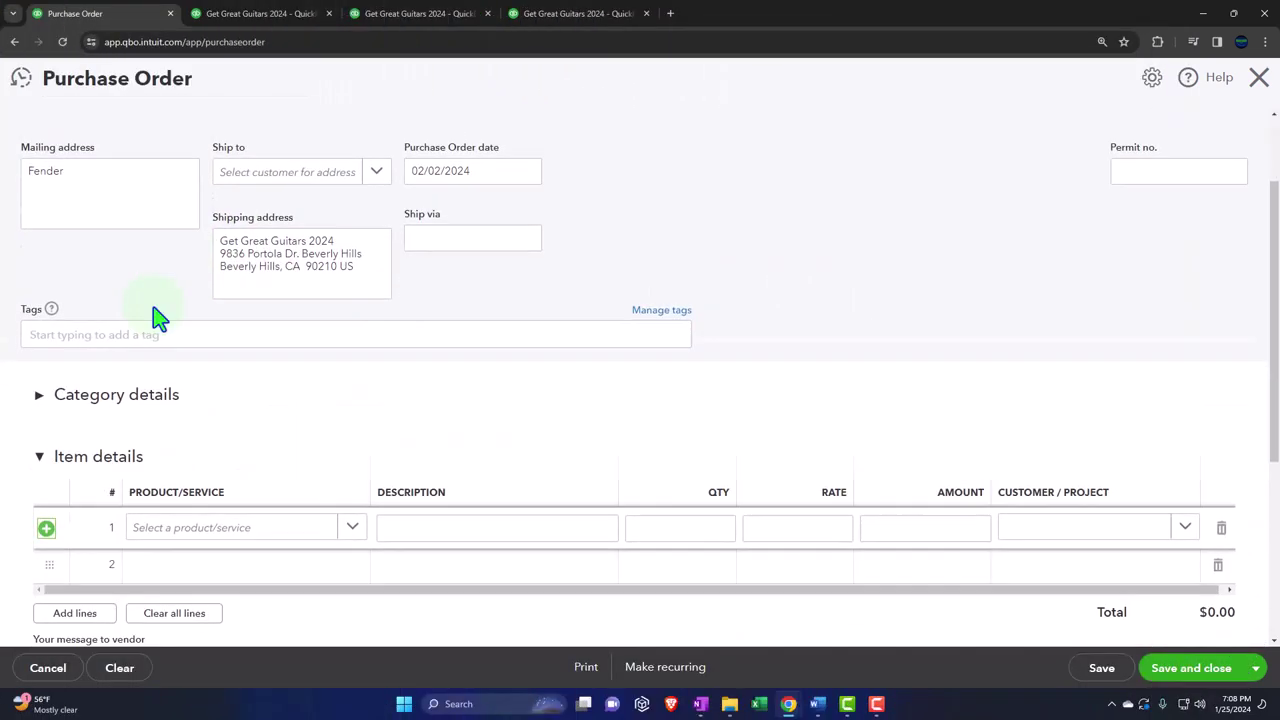
- Expand the category details section to examine its columns, and collapse it again
{"action": "scroll", "coordinate": [158, 318], "scroll_direction": "down", "scroll_amount": 1}
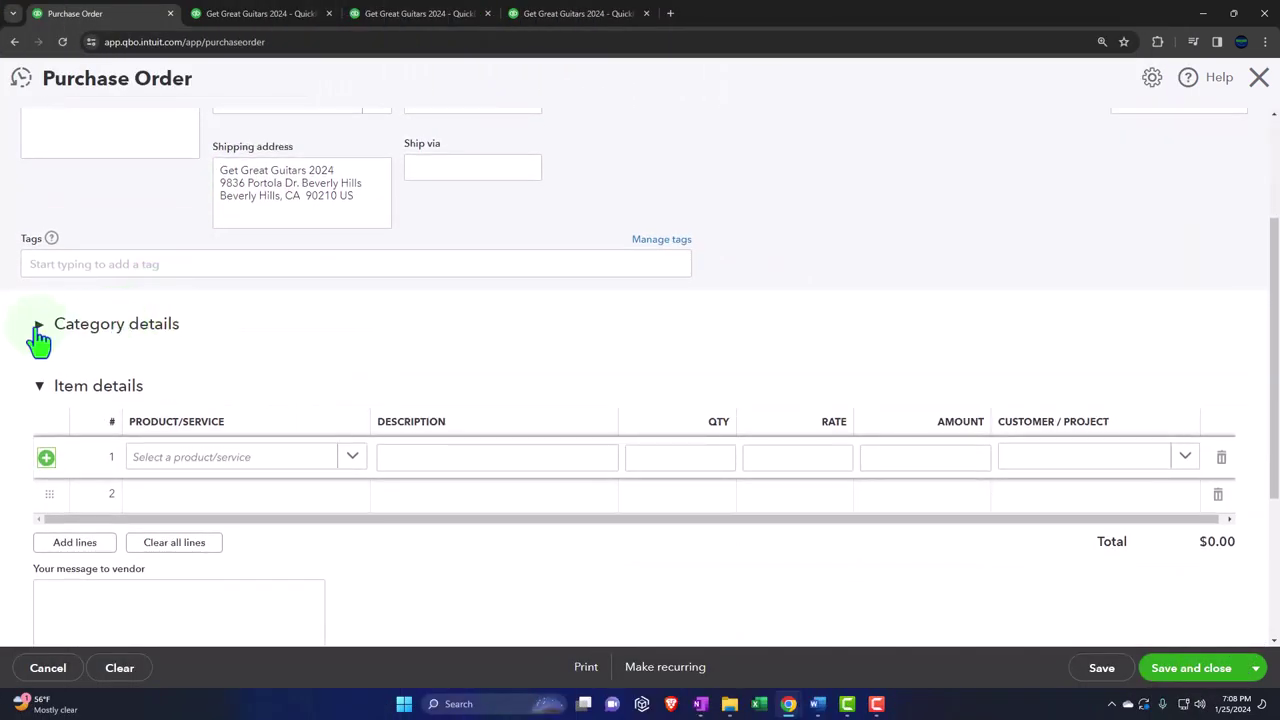
{"action": "left_click", "coordinate": [40, 327]}
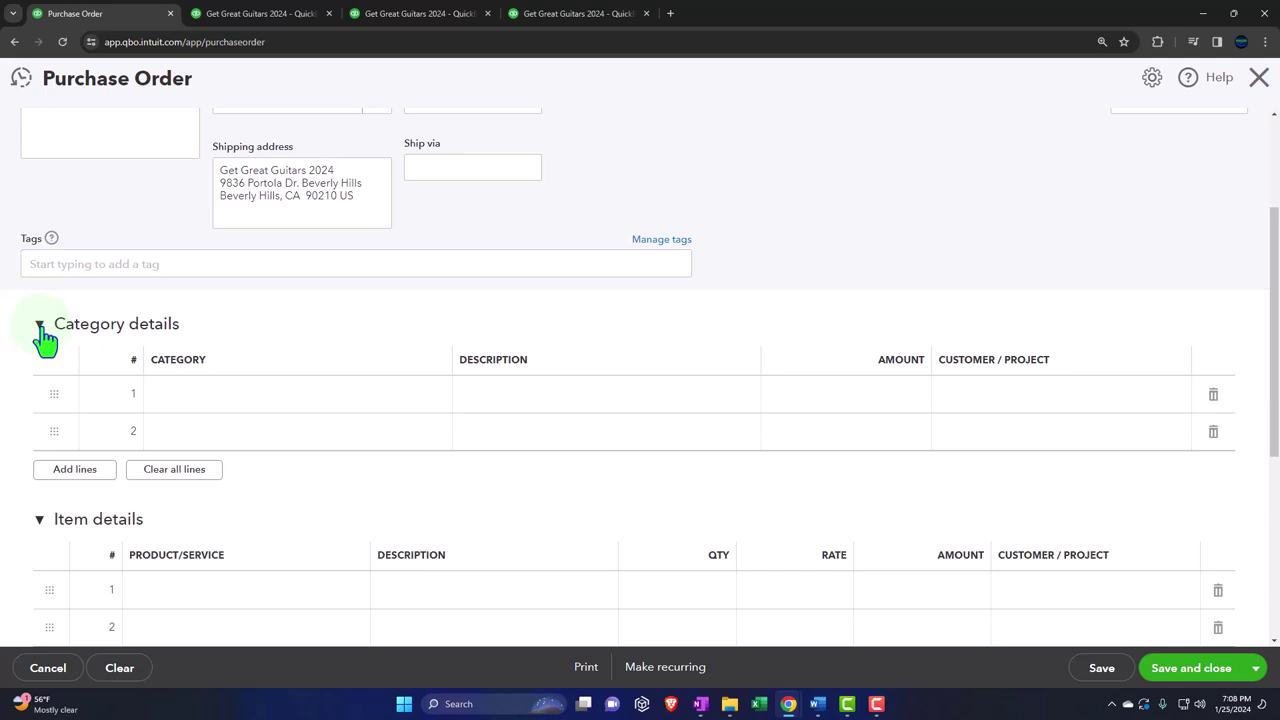
{"action": "left_click", "coordinate": [40, 325]}
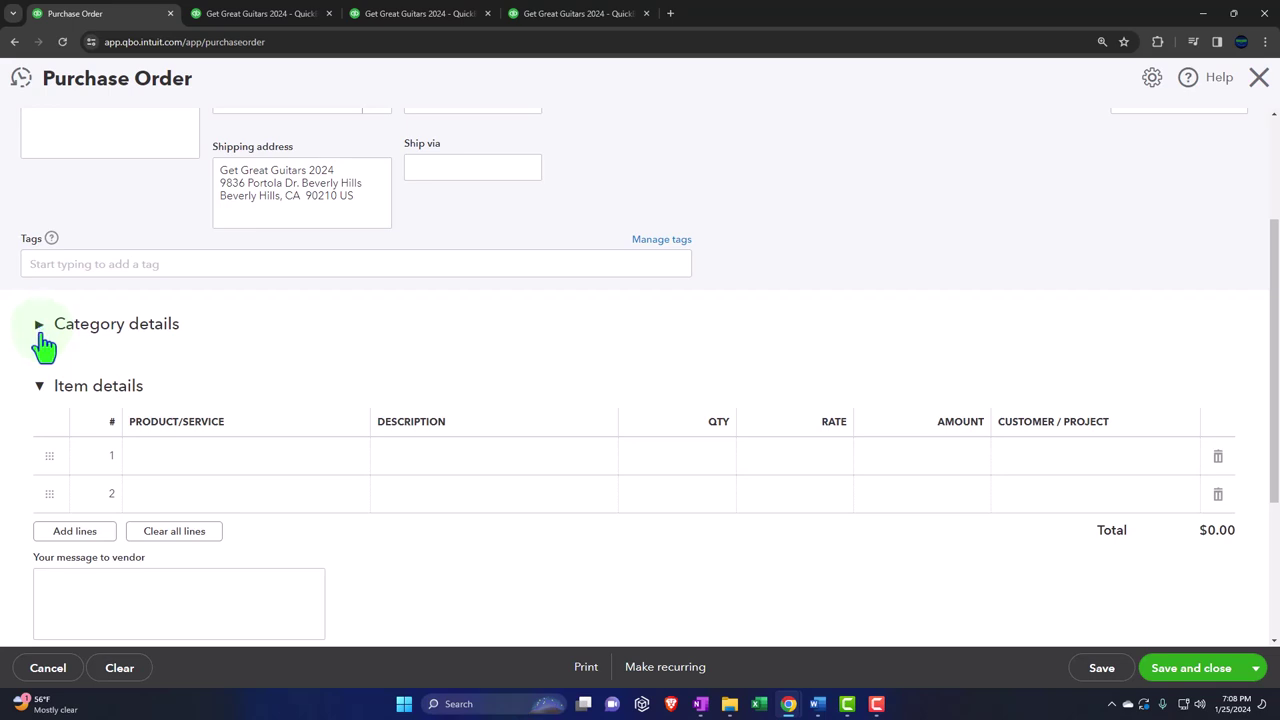
- Start a new product from the first item line, naming it SQ and setting its item type to Inventory item
{"action": "left_click", "coordinate": [204, 466]}
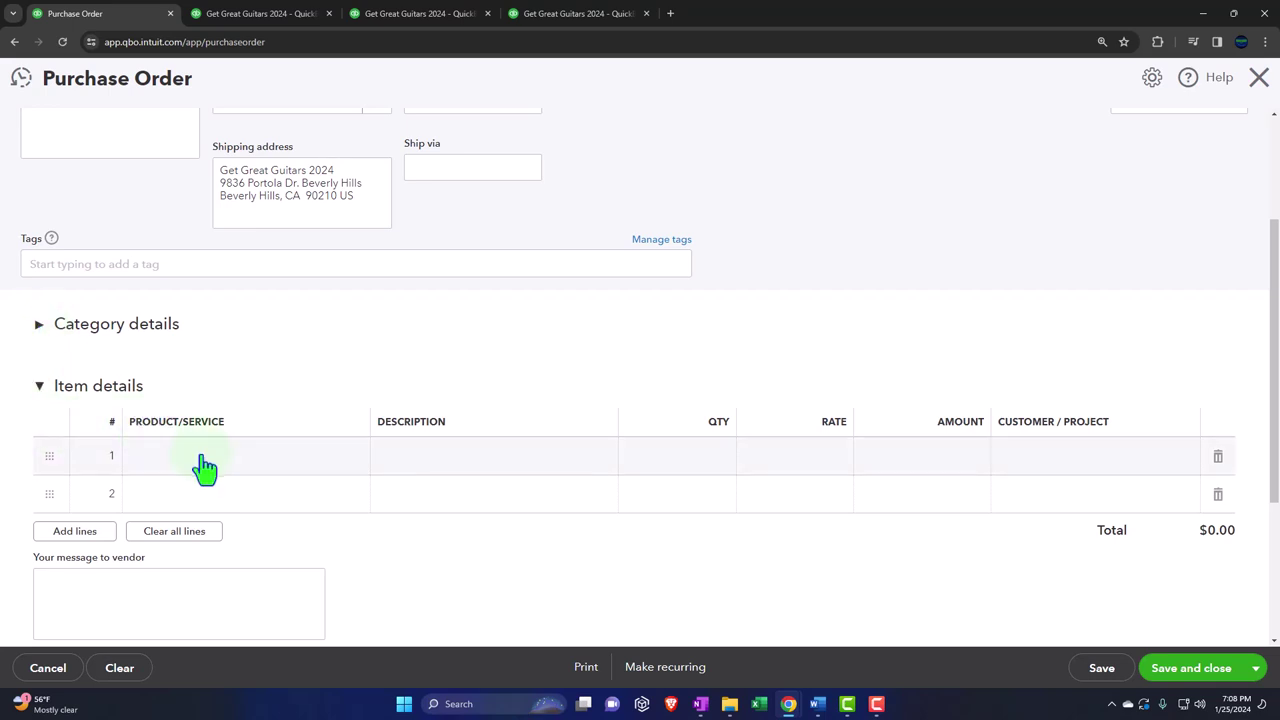
{"action": "left_click", "coordinate": [204, 466]}
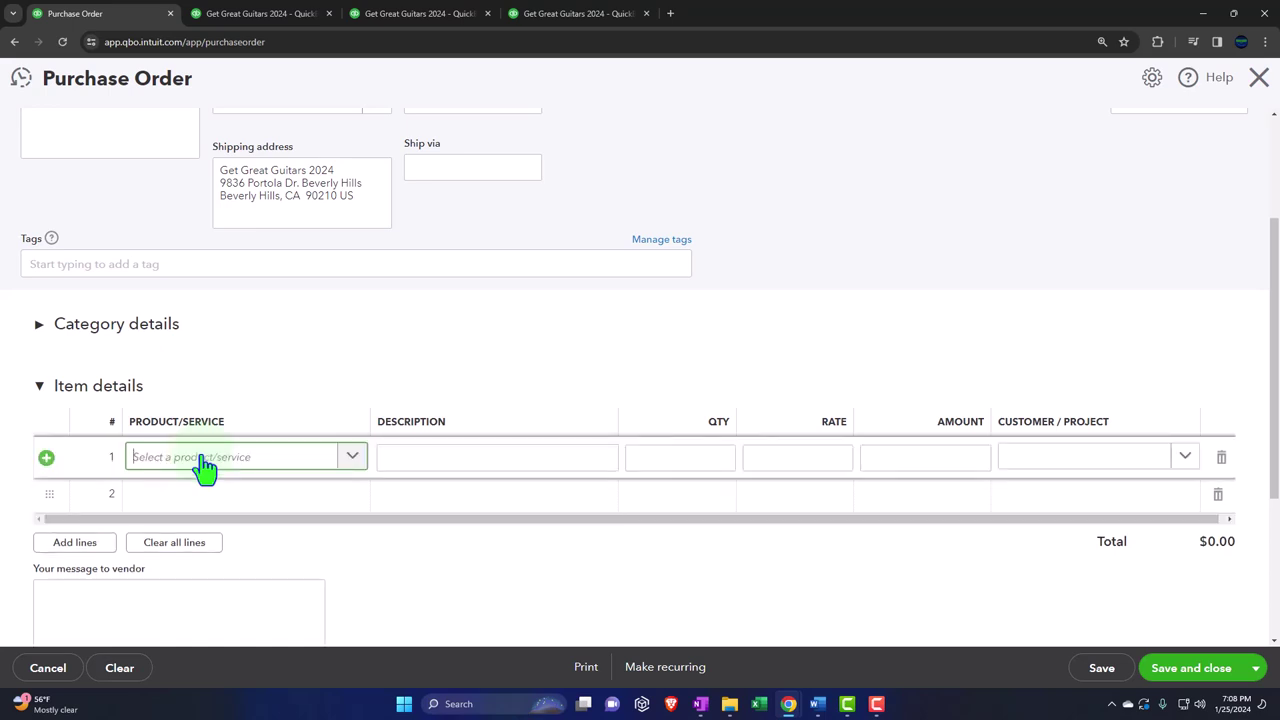
{"action": "left_click", "coordinate": [204, 466]}
{"action": "left_click", "coordinate": [352, 460]}
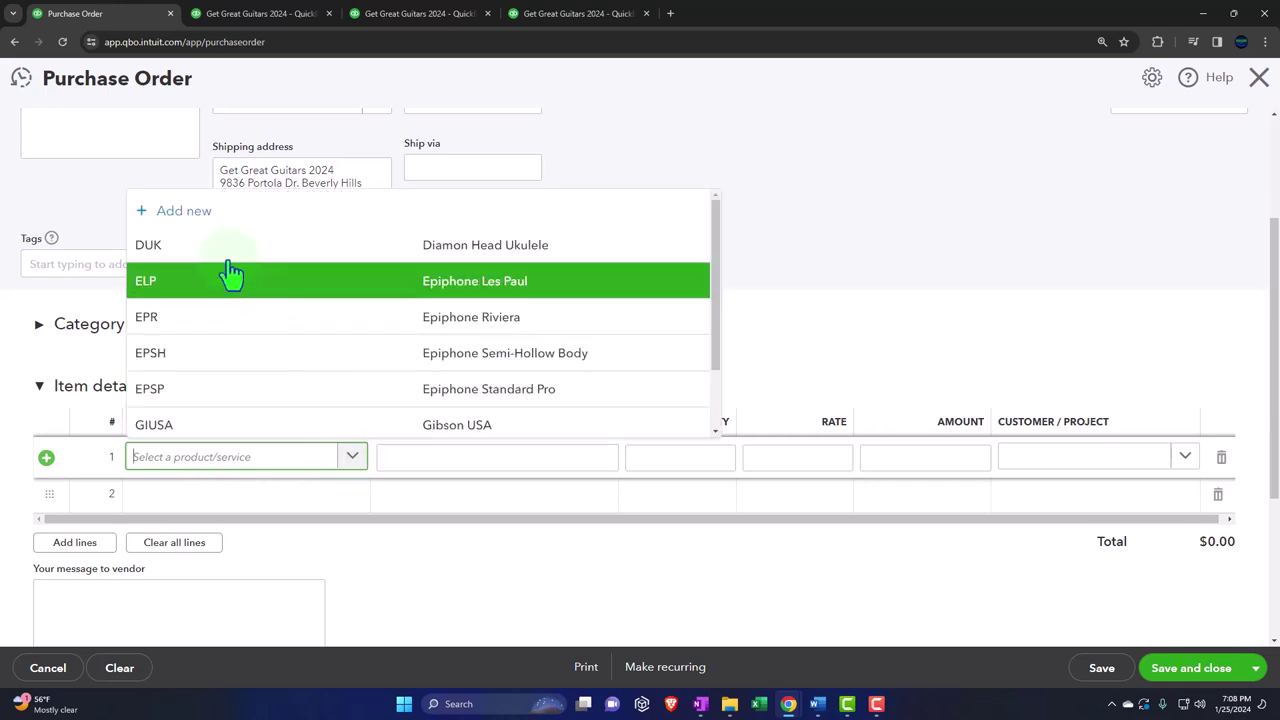
{"action": "left_click", "coordinate": [209, 222]}
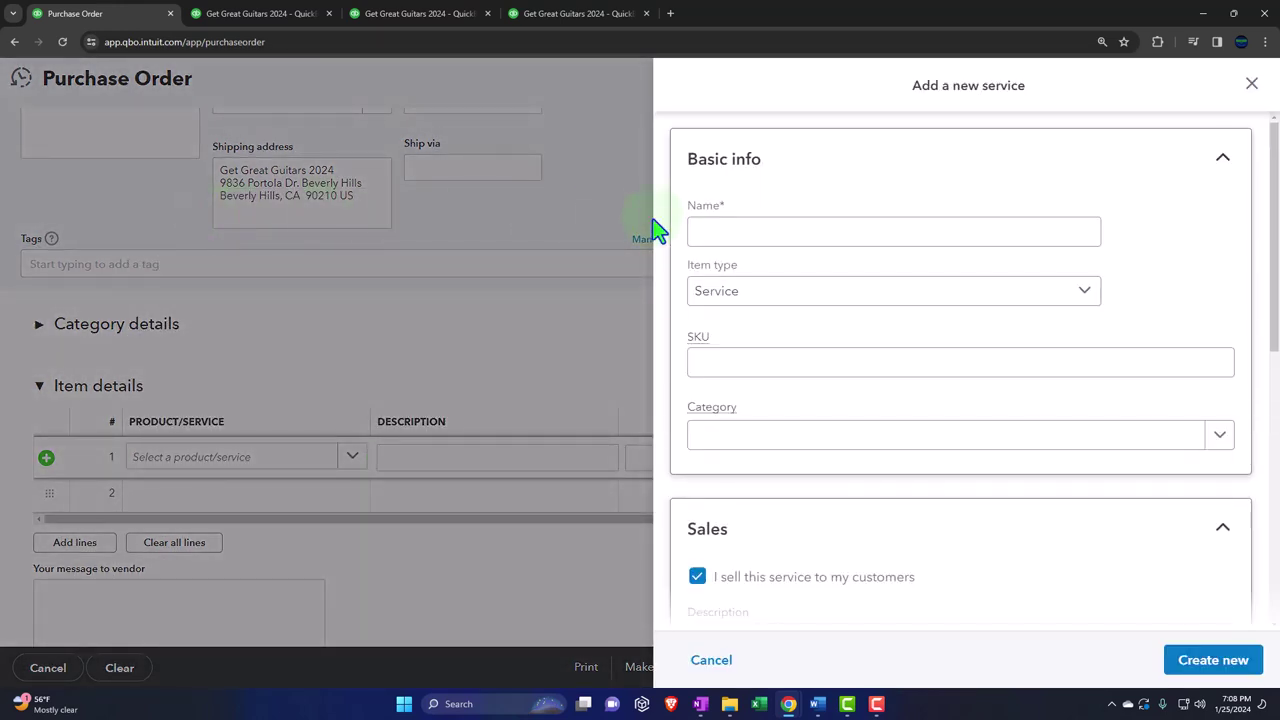
{"action": "left_click", "coordinate": [727, 225]}
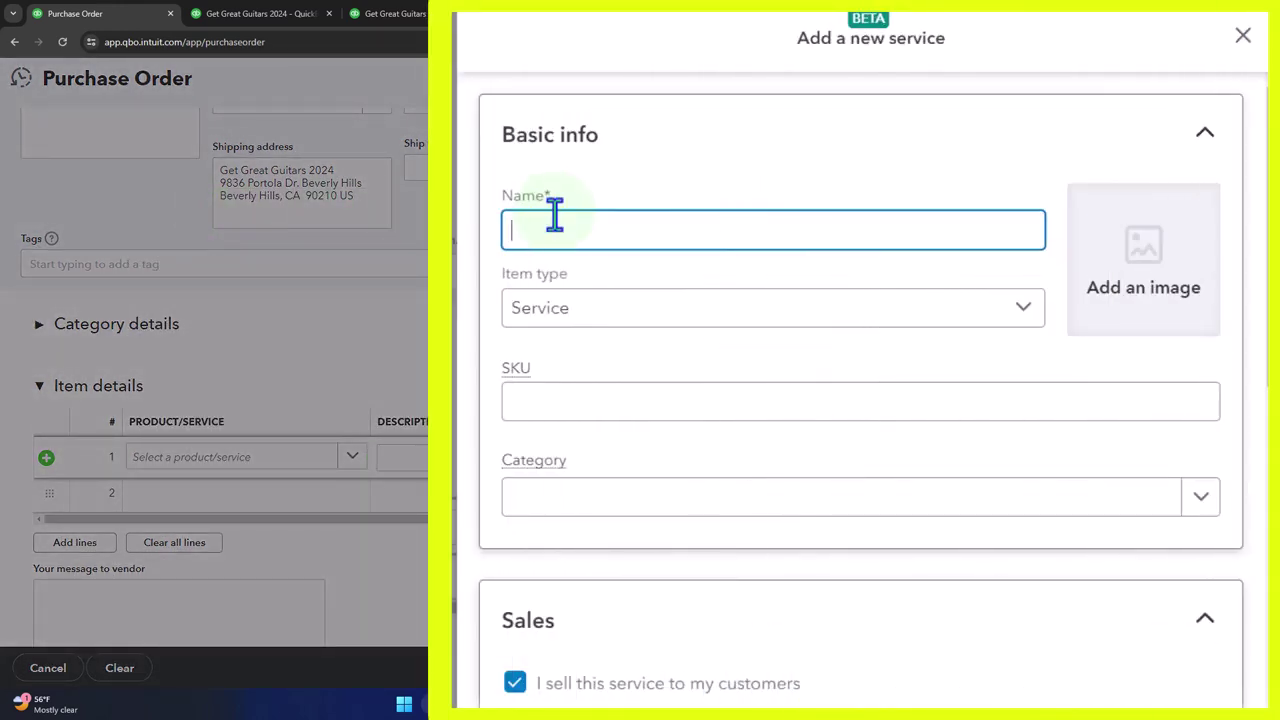
{"action": "type", "text": "SQ"}
{"action": "key", "text": "Tab"}
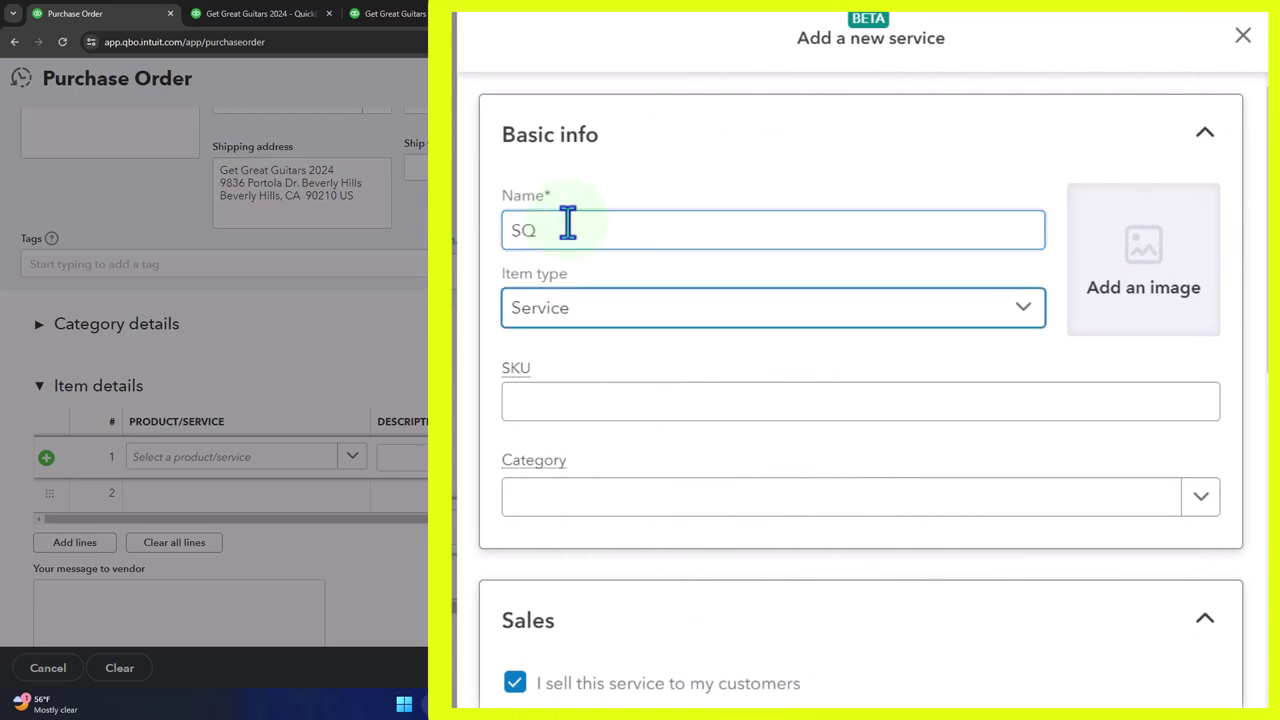
{"action": "left_click", "coordinate": [675, 312]}
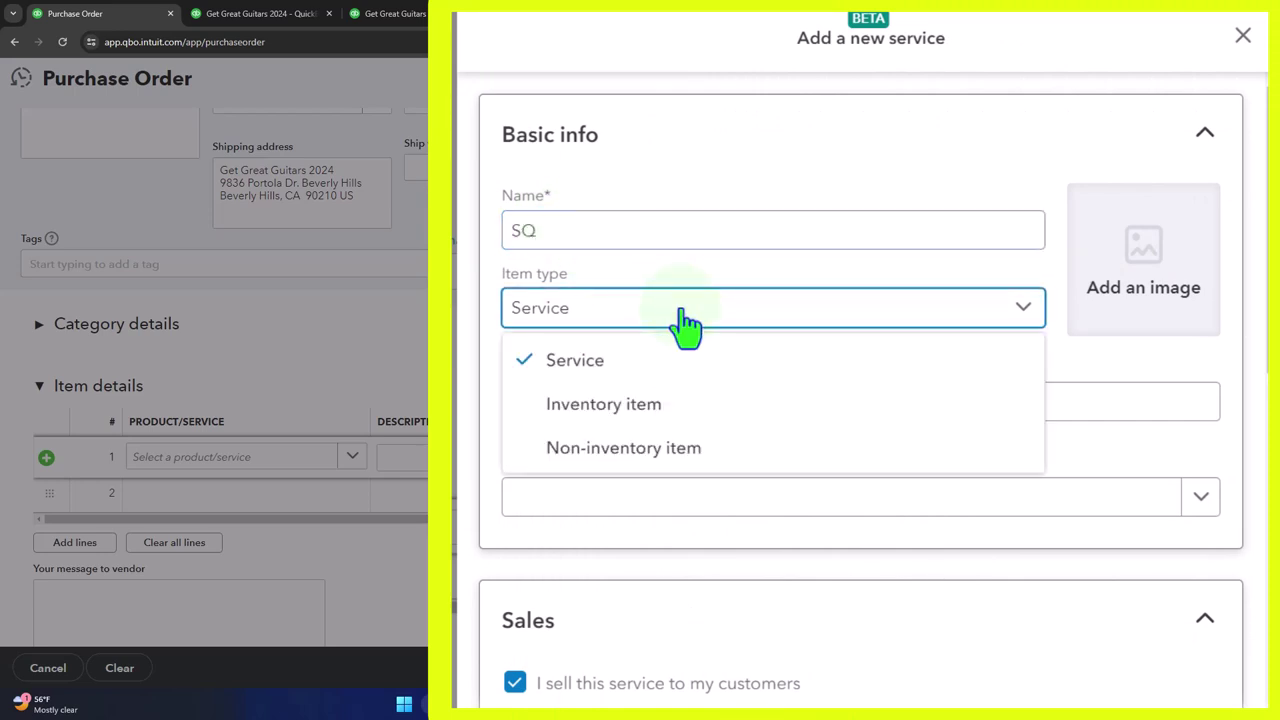
{"action": "left_click", "coordinate": [647, 420]}
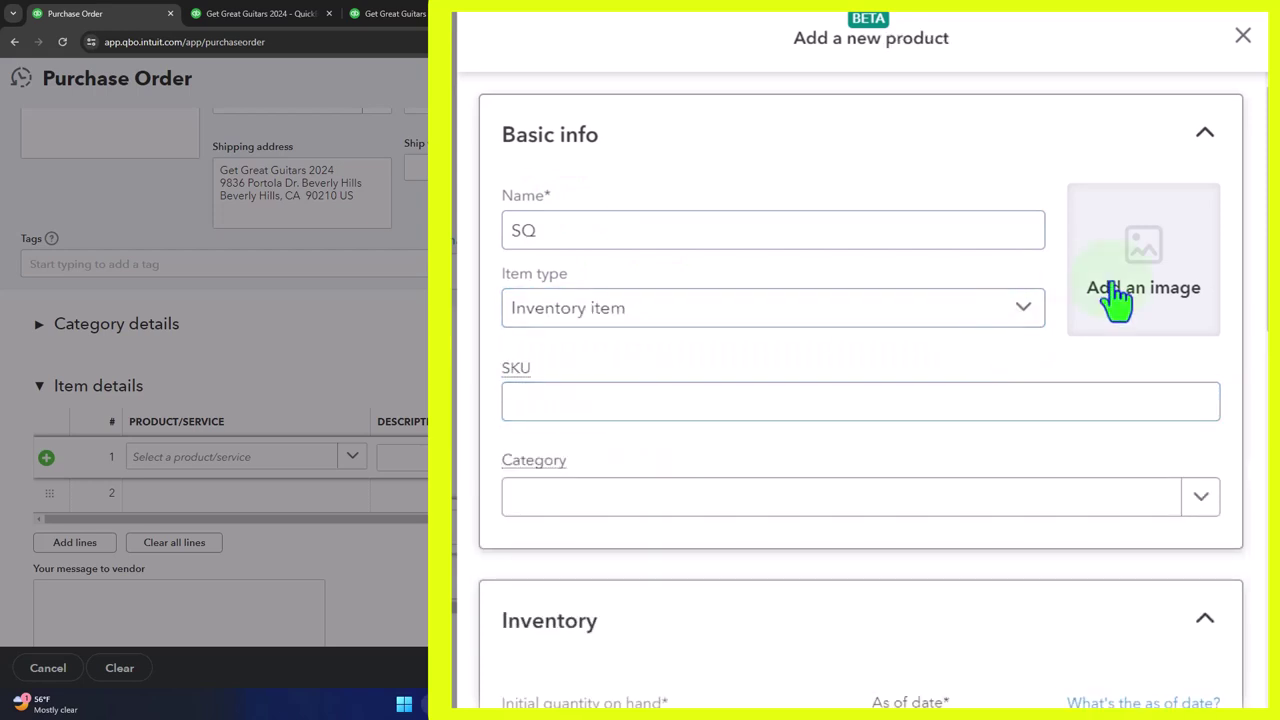
- Leave the new product's SKU and category blank and enter 0 as its initial quantity on hand
{"action": "key", "text": "Tab"}
{"action": "key", "text": "Tab"}
{"action": "key", "text": "Tab"}
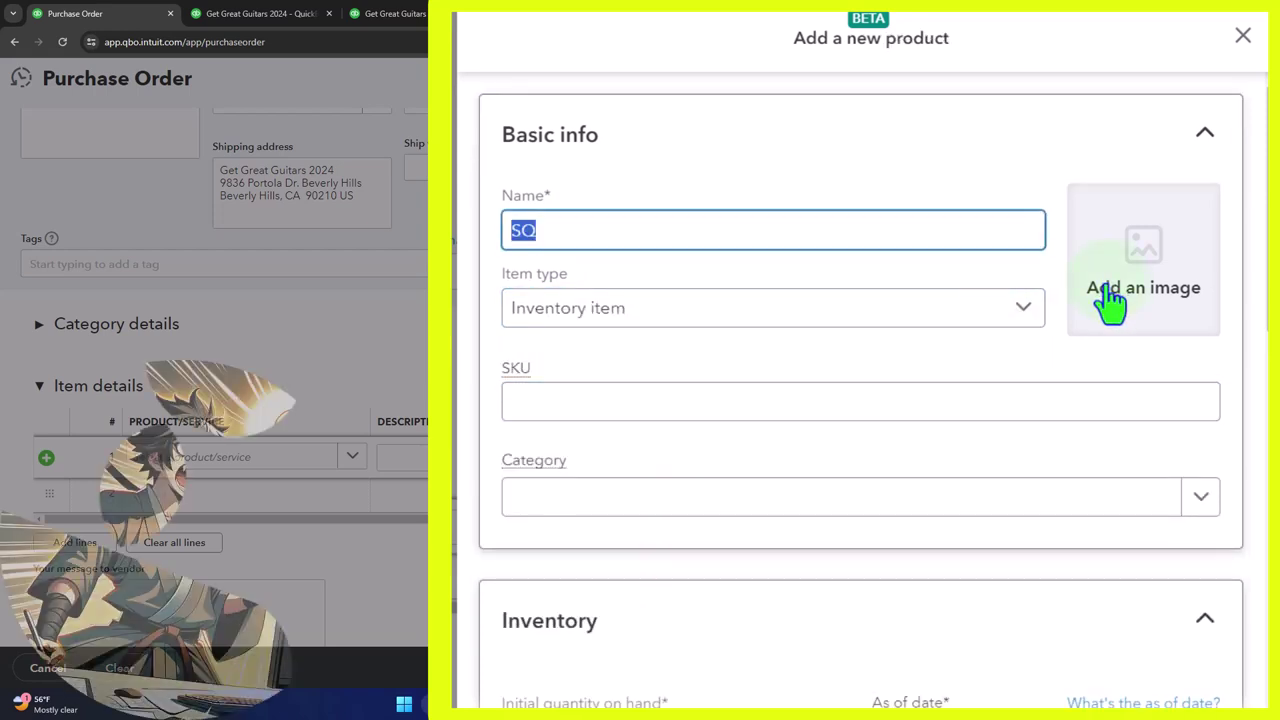
{"action": "key", "text": "Tab"}
{"action": "key", "text": "Tab"}
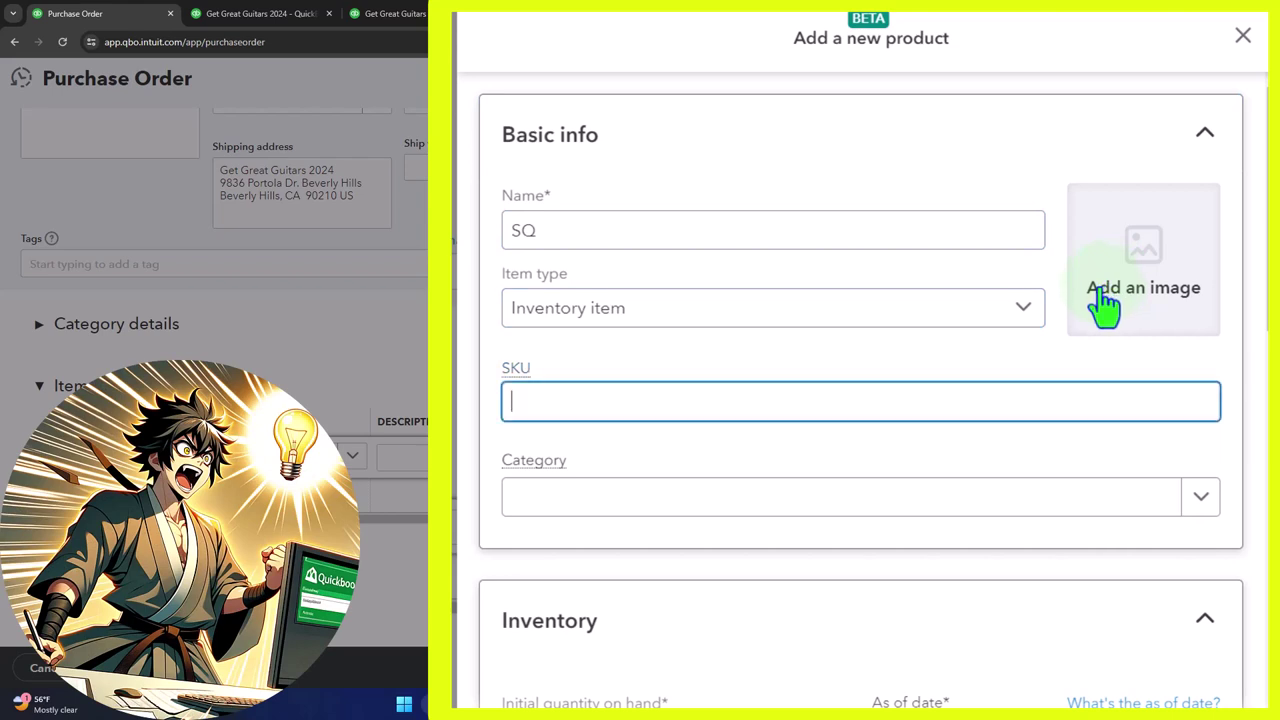
{"action": "scroll", "coordinate": [990, 294], "scroll_direction": "down", "scroll_amount": 3}
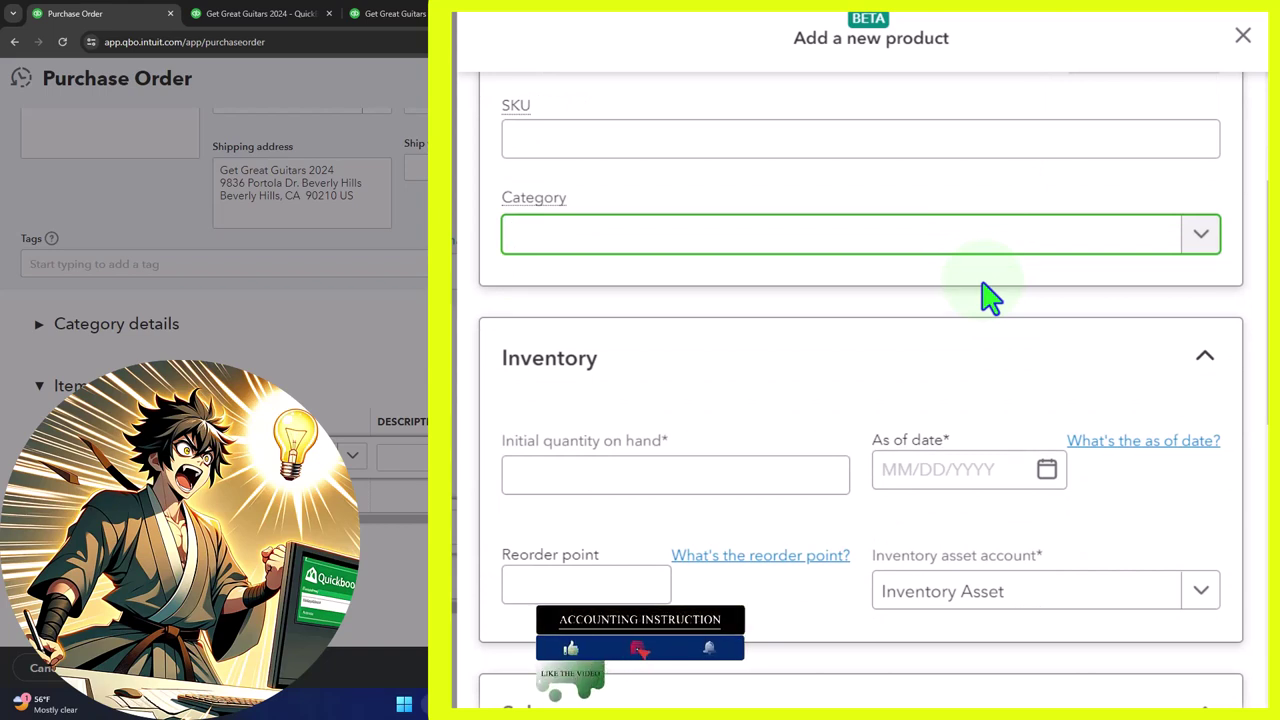
{"action": "key", "text": "Tab"}
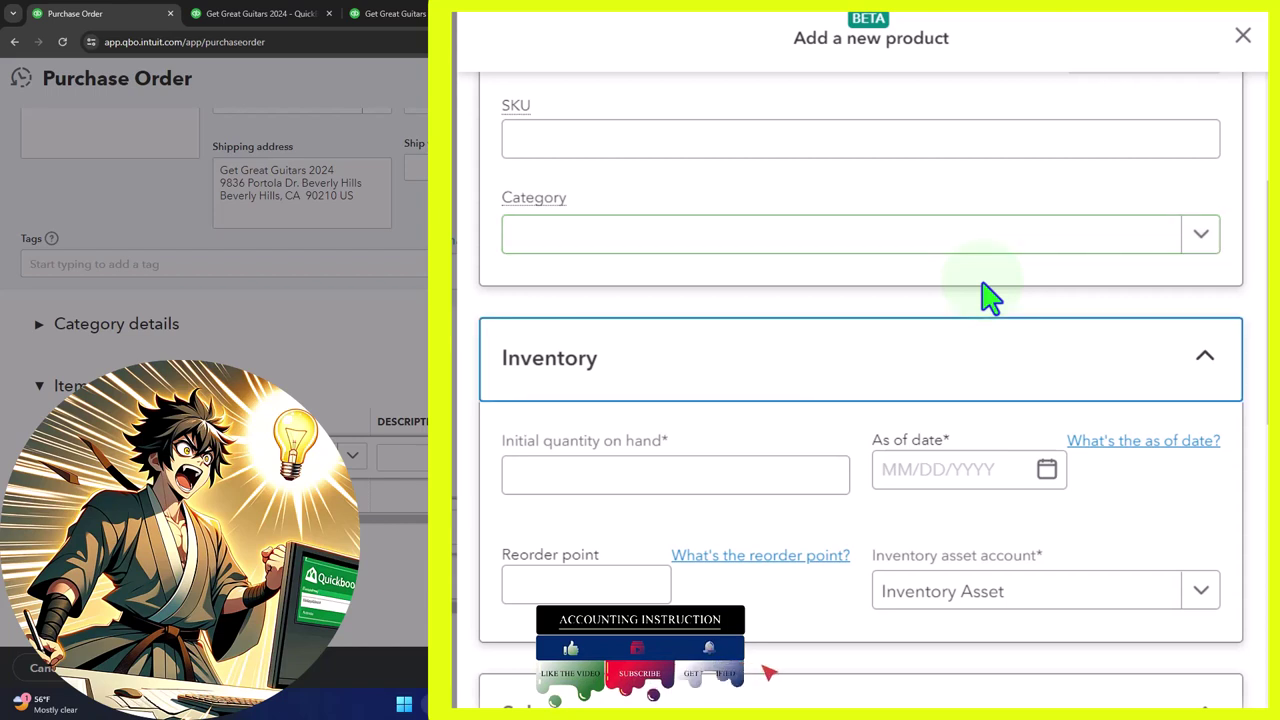
{"action": "key", "text": "Tab"}
{"action": "scroll", "coordinate": [985, 298], "scroll_direction": "down", "scroll_amount": 1}
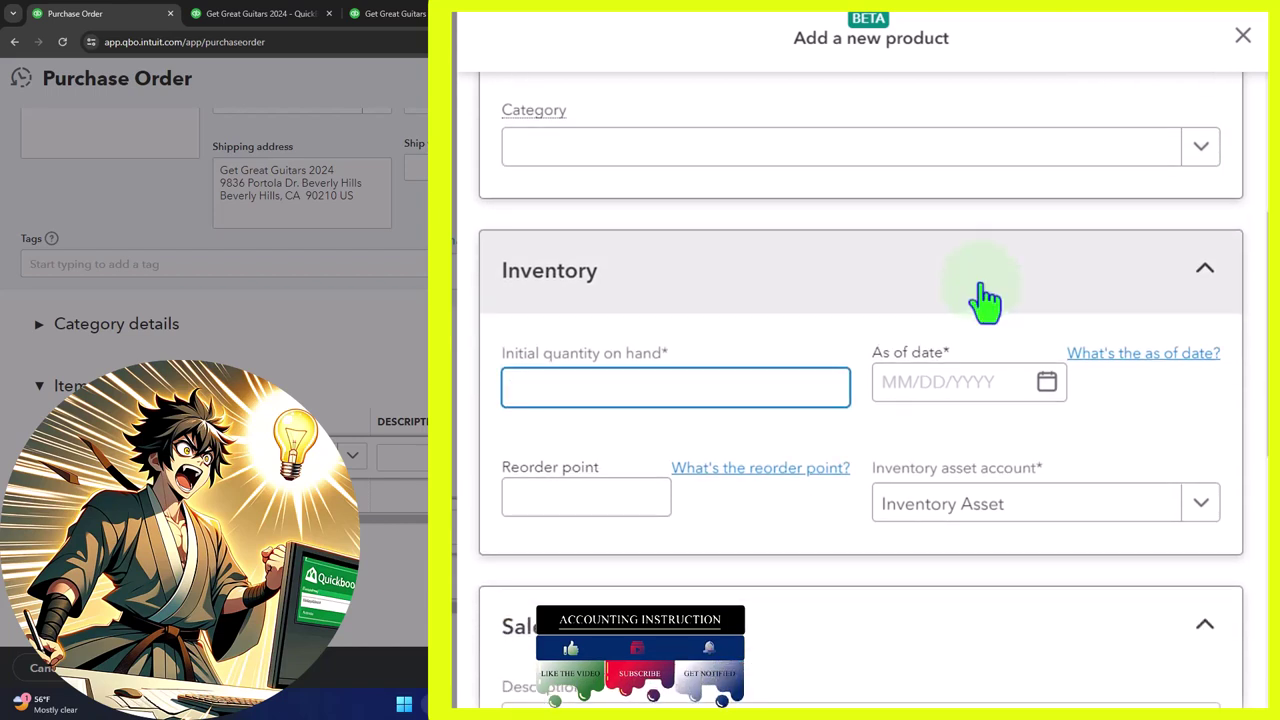
{"action": "type", "text": "0"}
{"action": "key", "text": "Tab"}
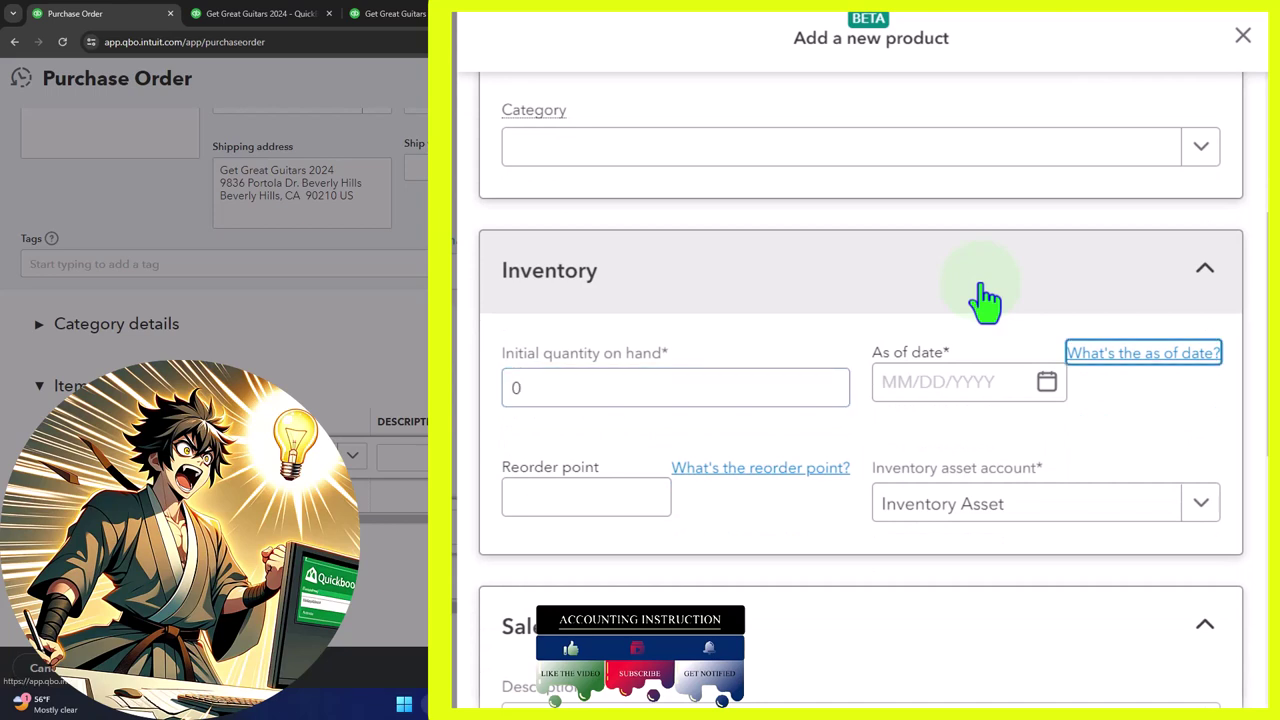
- Set the as-of date for the product's initial quantity to 01/01/2024
{"action": "scroll", "coordinate": [980, 300], "scroll_direction": "down", "scroll_amount": 1}
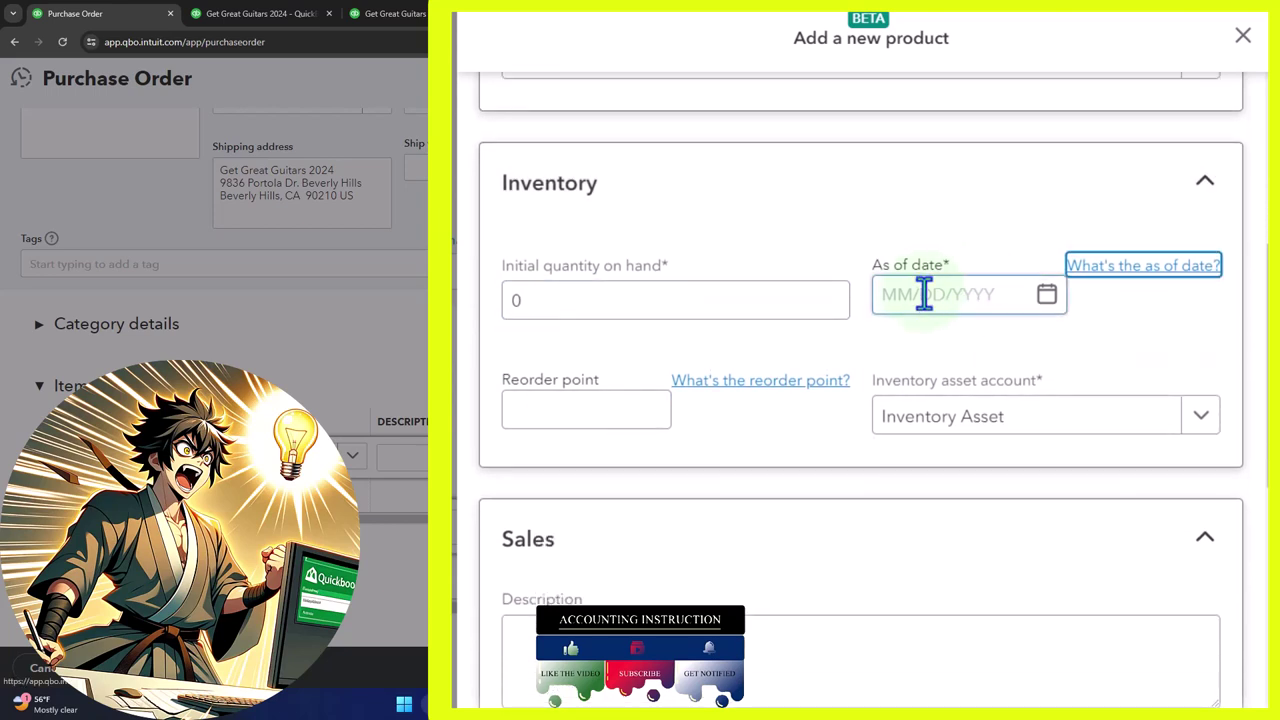
{"action": "left_click", "coordinate": [1052, 300]}
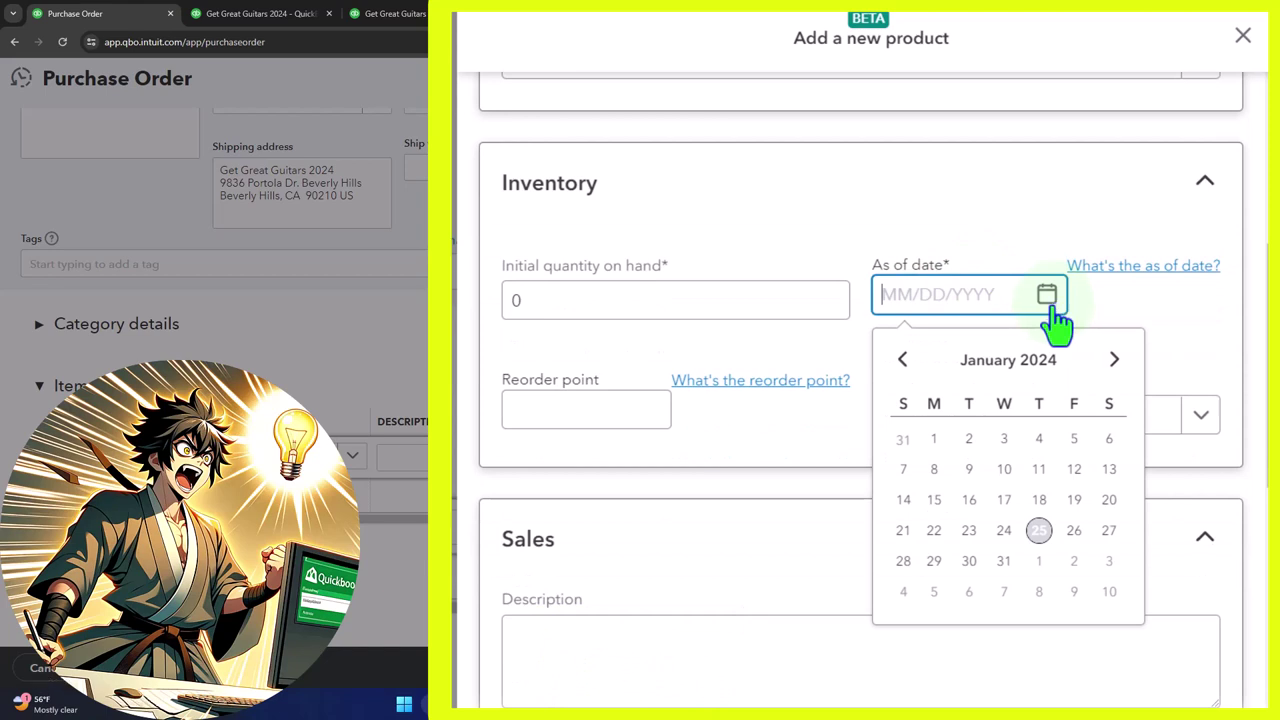
{"action": "left_click", "coordinate": [934, 438]}
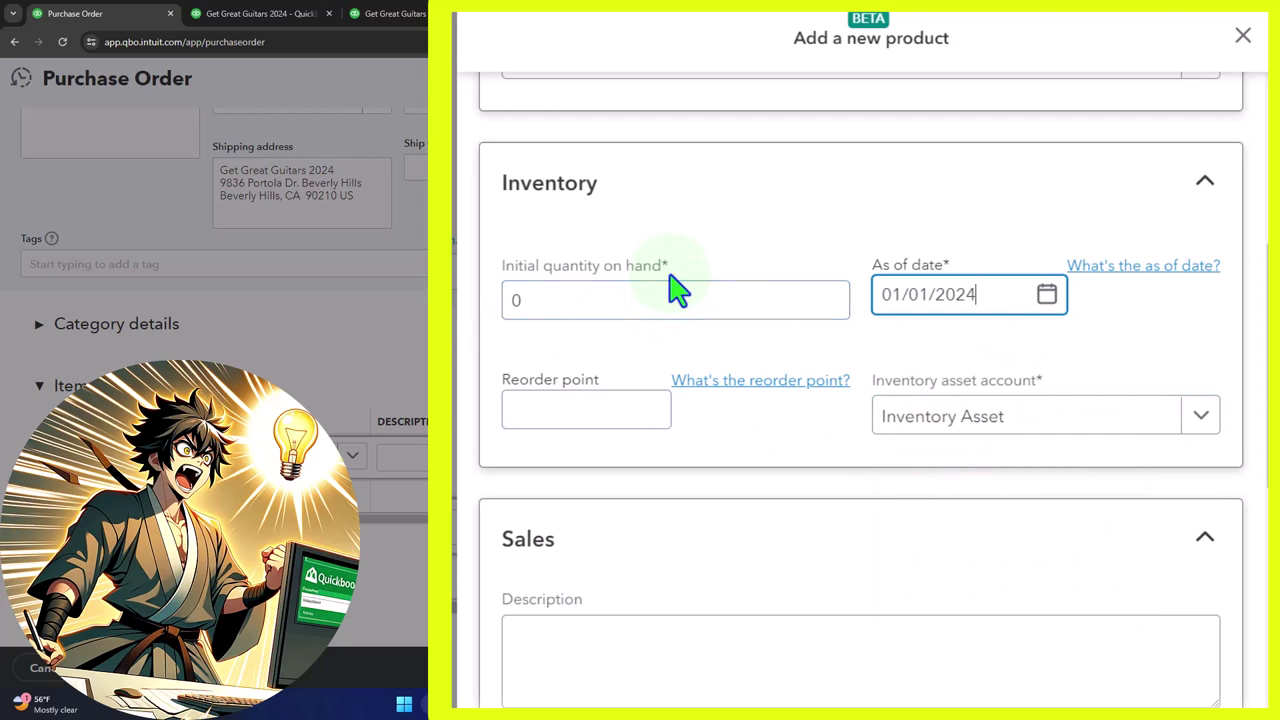
- Set the new product's reorder point to 0
{"action": "left_click", "coordinate": [601, 402]}
{"action": "type", "text": "0"}
{"action": "key", "text": "Tab"}
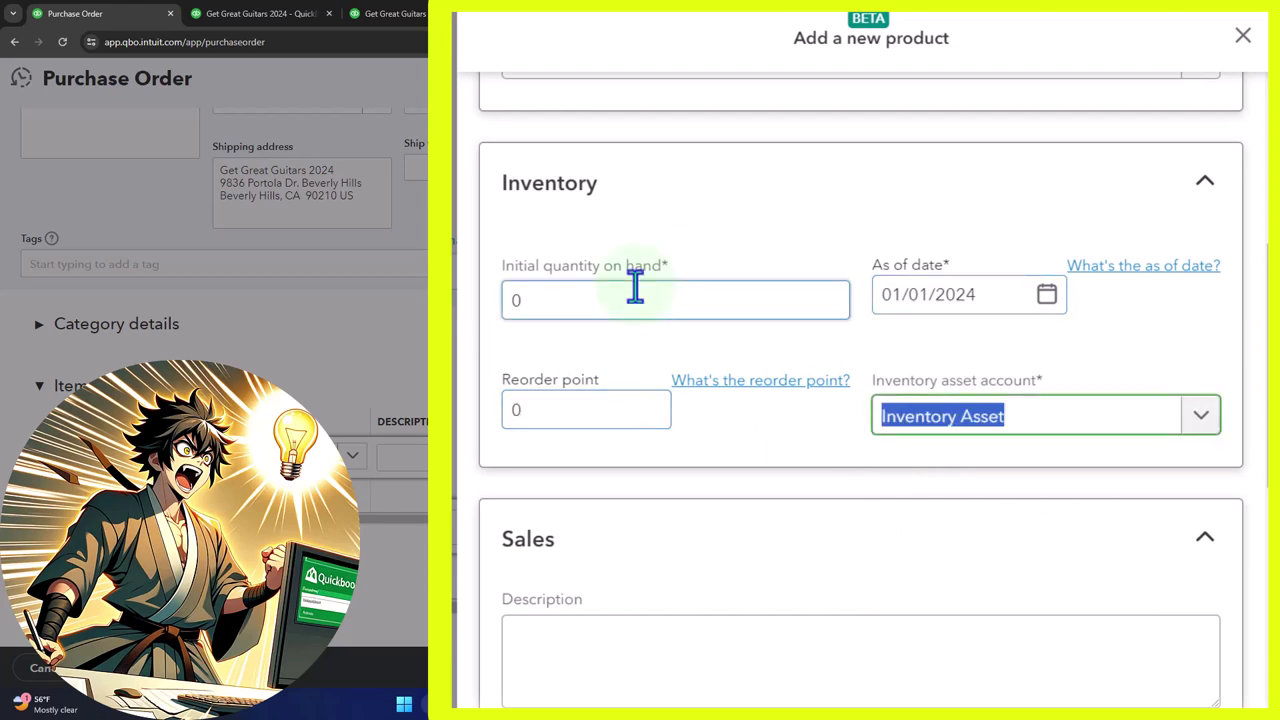
- Enter Squire as the product's sales description and select that text
{"action": "scroll", "coordinate": [720, 306], "scroll_direction": "down", "scroll_amount": 1}
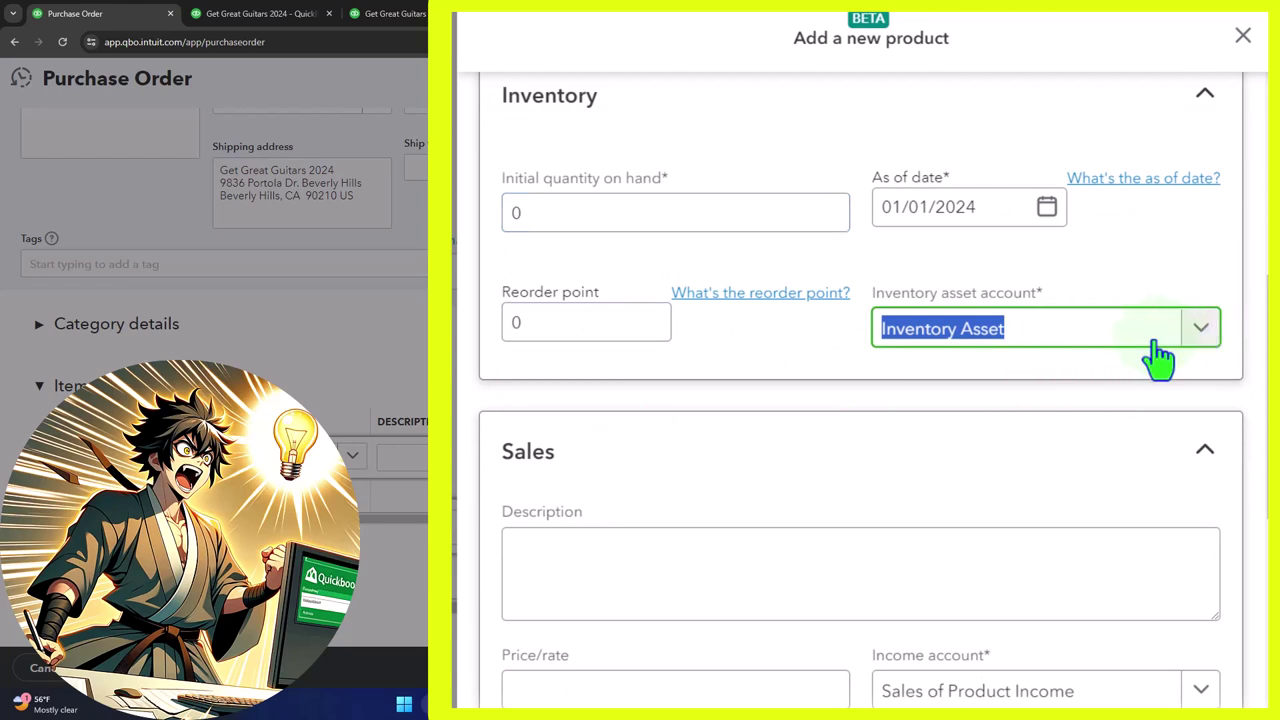
{"action": "scroll", "coordinate": [1155, 360], "scroll_direction": "down", "scroll_amount": 1}
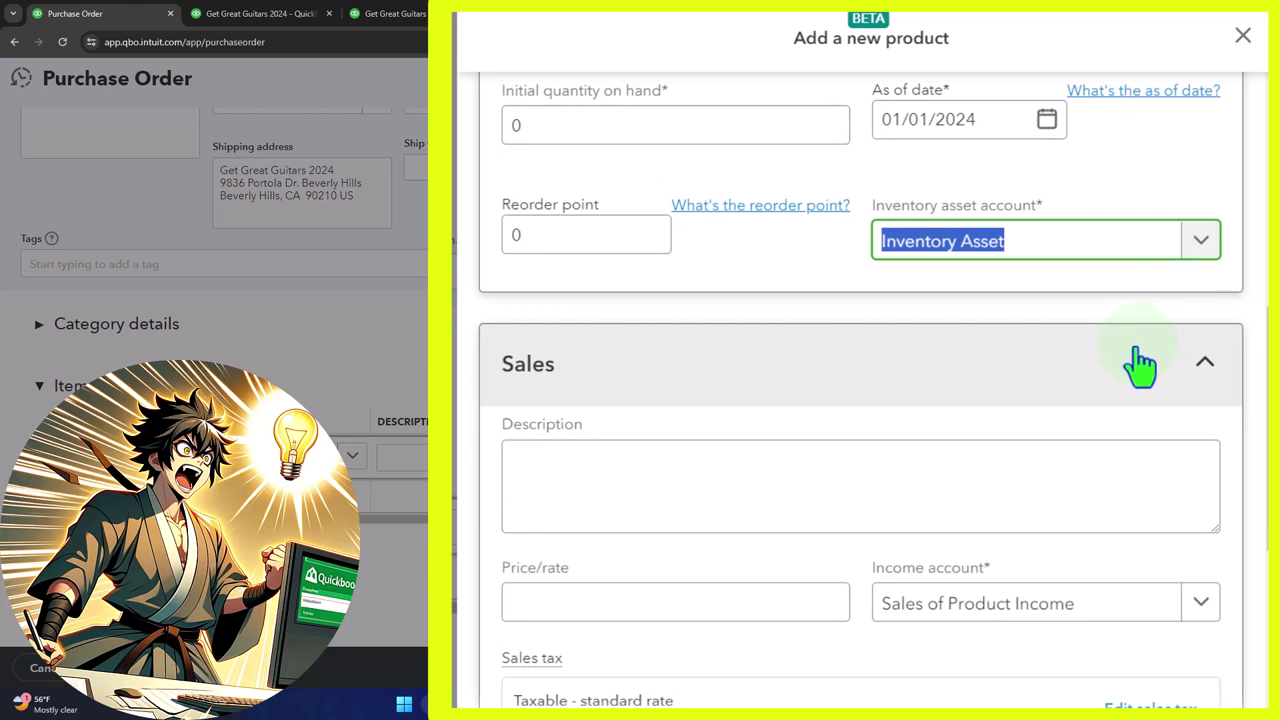
{"action": "left_click", "coordinate": [184, 101]}
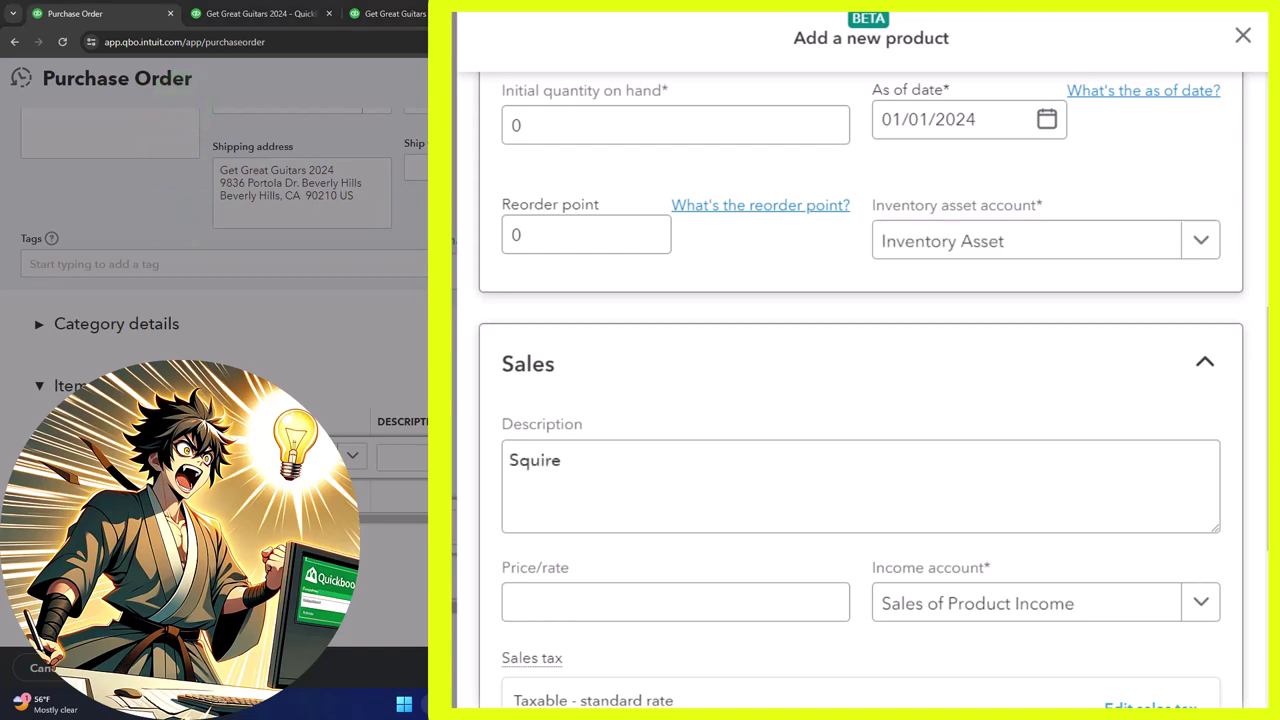
{"action": "left_click", "coordinate": [570, 466]}
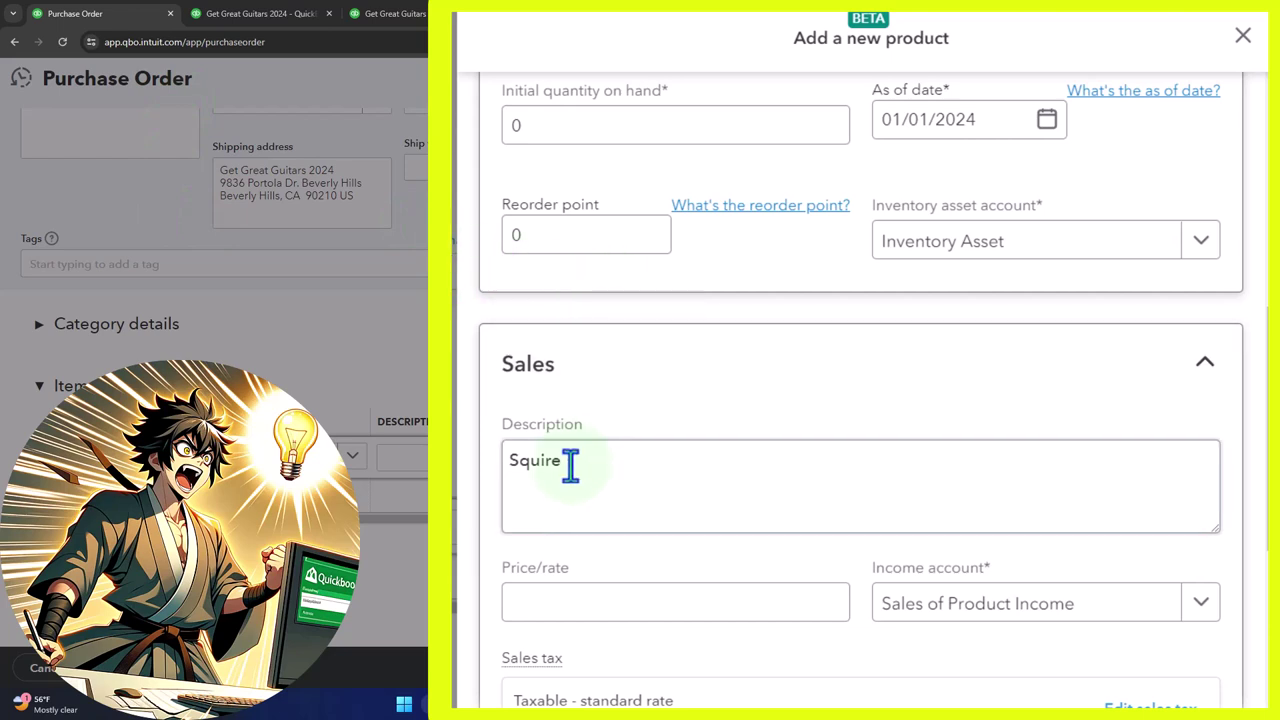
{"action": "left_click_drag", "start_coordinate": [570, 466], "coordinate": [480, 466]}
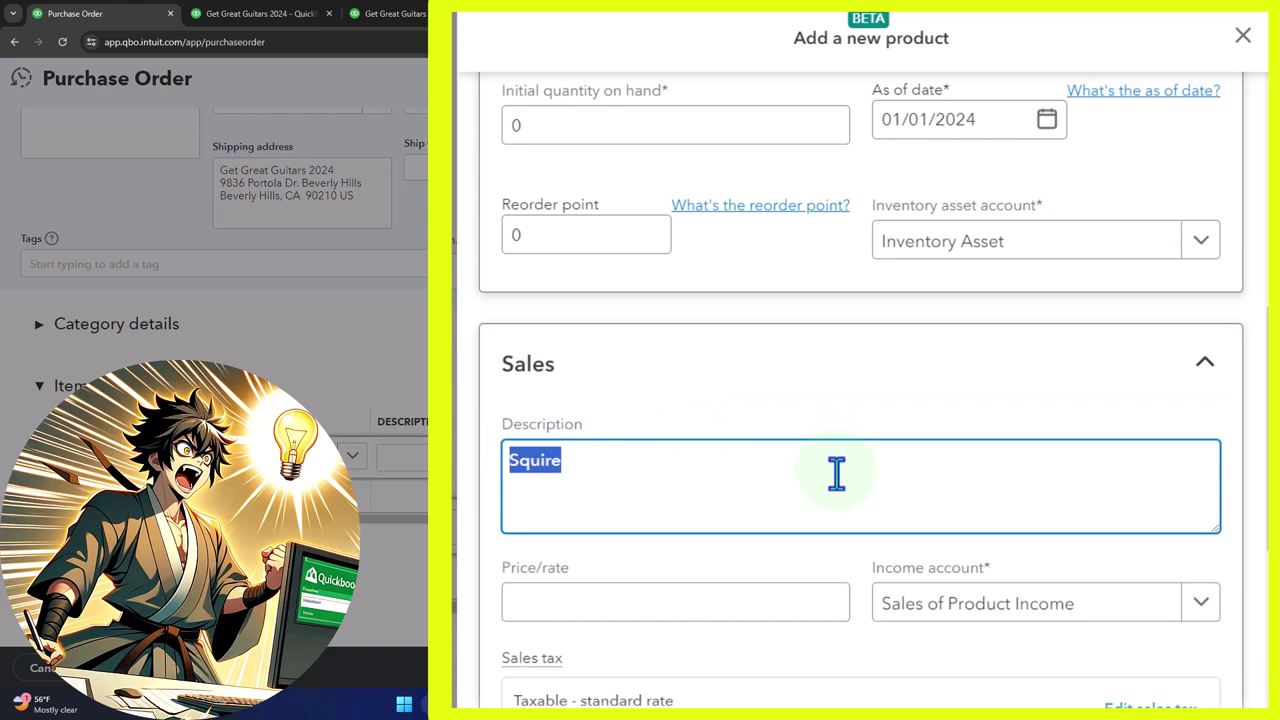
- Set the product's sales price/rate to 244, keeping Sales of Product Income as the income account
{"action": "scroll", "coordinate": [836, 473], "scroll_direction": "down", "scroll_amount": 2}
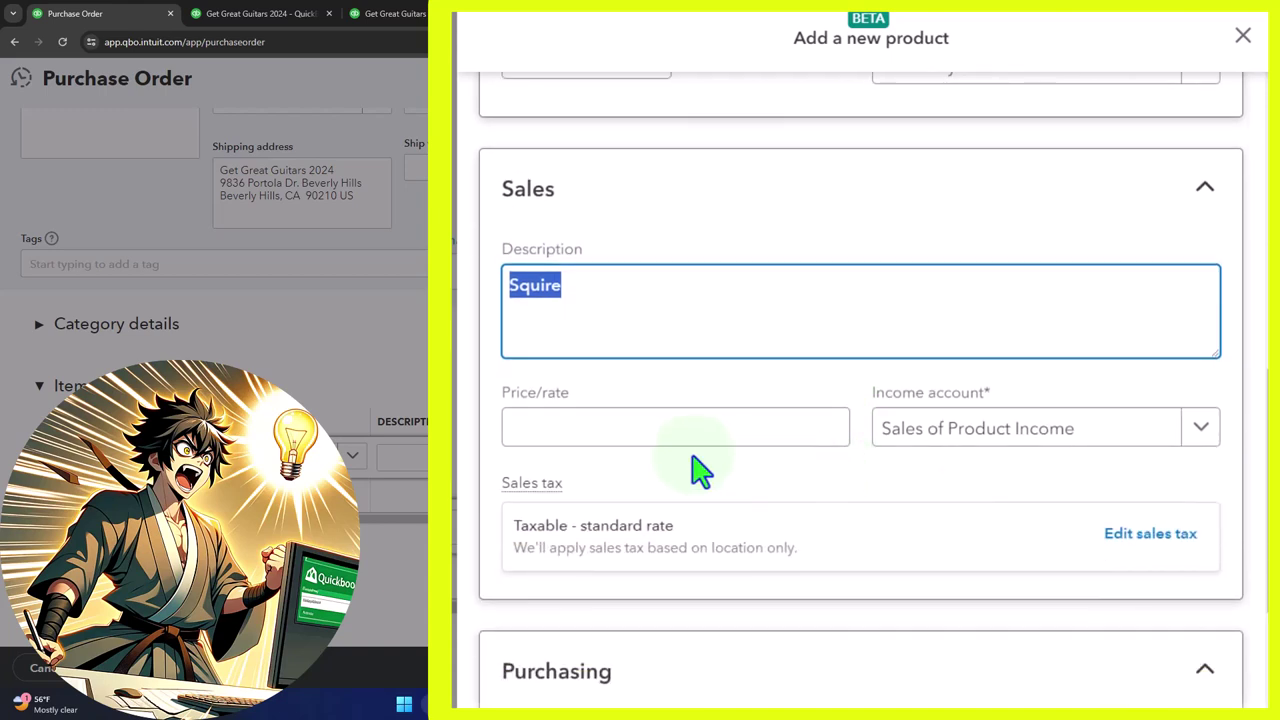
{"action": "left_click", "coordinate": [591, 424]}
{"action": "scroll", "coordinate": [591, 424], "scroll_direction": "down", "scroll_amount": 1}
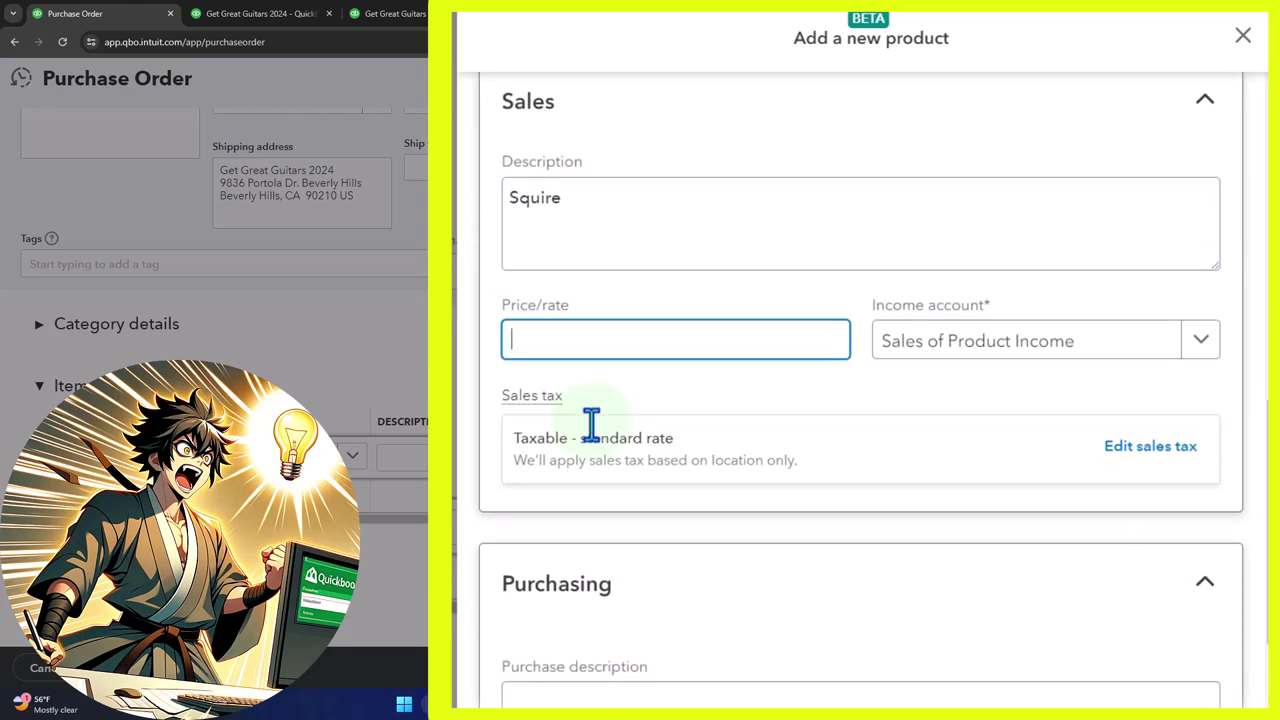
{"action": "type", "text": "244"}
{"action": "key", "text": "Tab"}
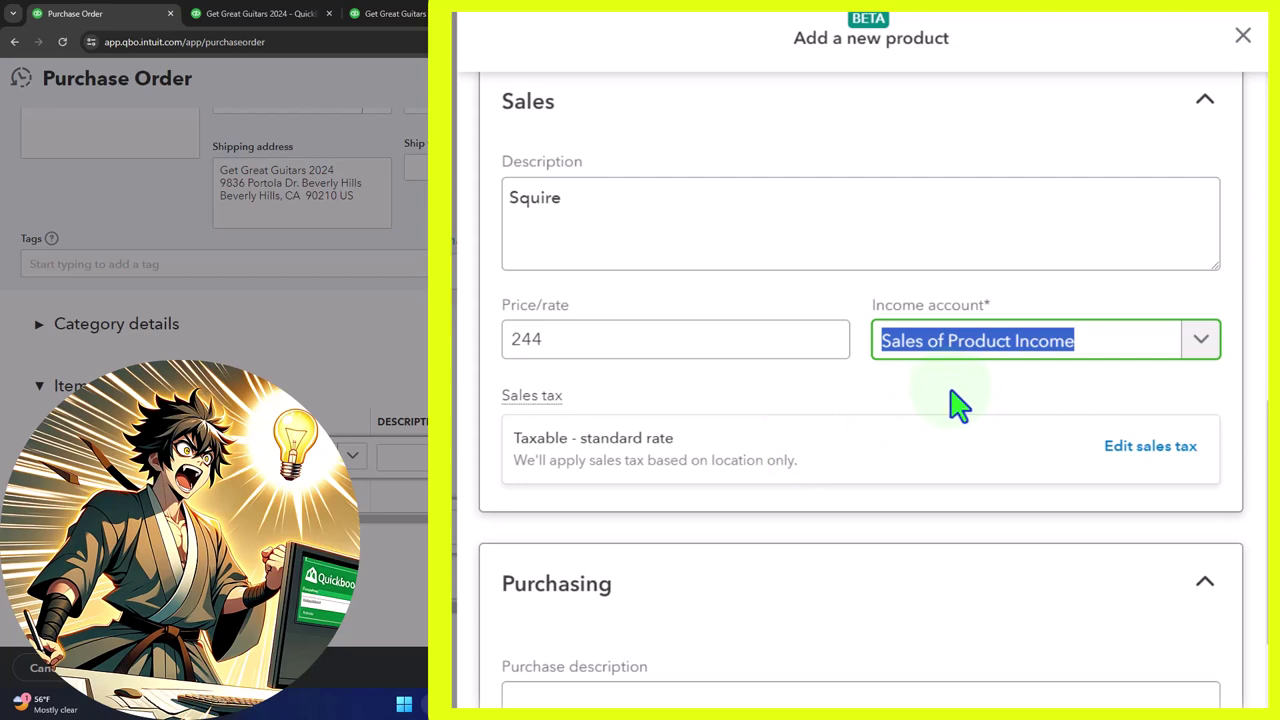
- Enter Squire as the purchase description and set the purchase cost to 168
{"action": "scroll", "coordinate": [951, 404], "scroll_direction": "down", "scroll_amount": 2}
{"action": "left_click", "coordinate": [625, 535]}
{"action": "type", "text": "Squire"}
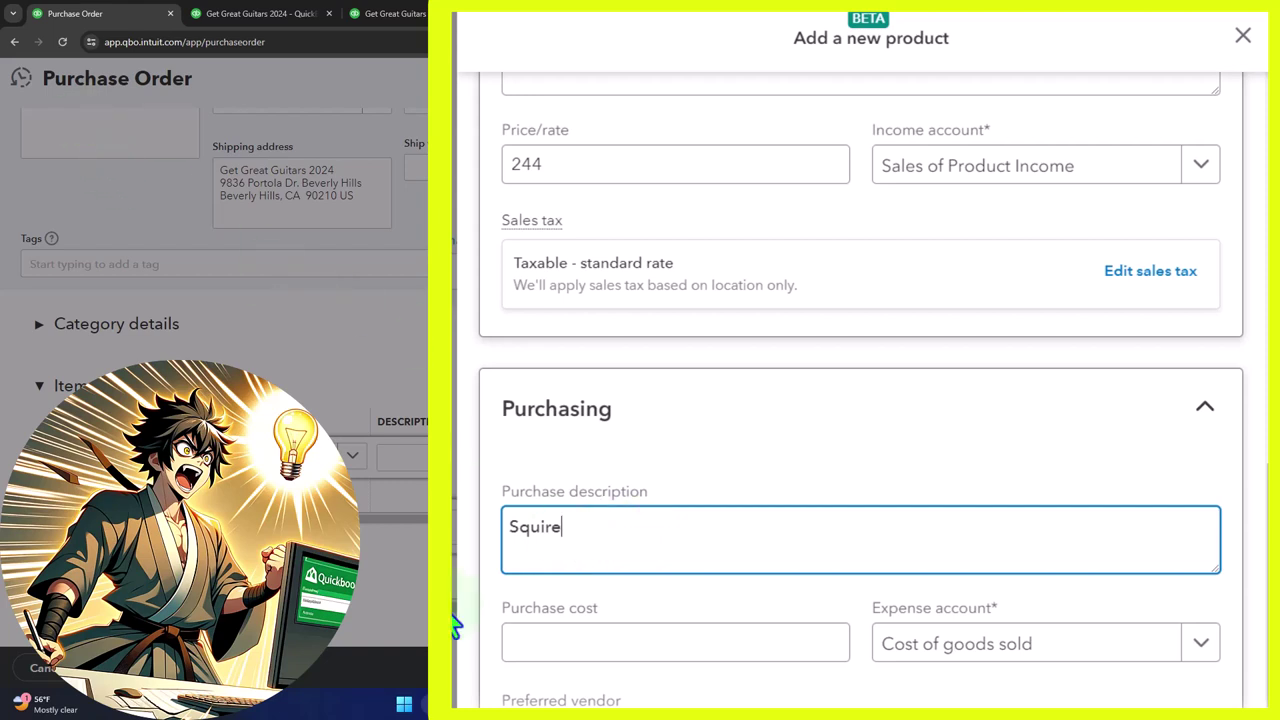
{"action": "left_click", "coordinate": [574, 654]}
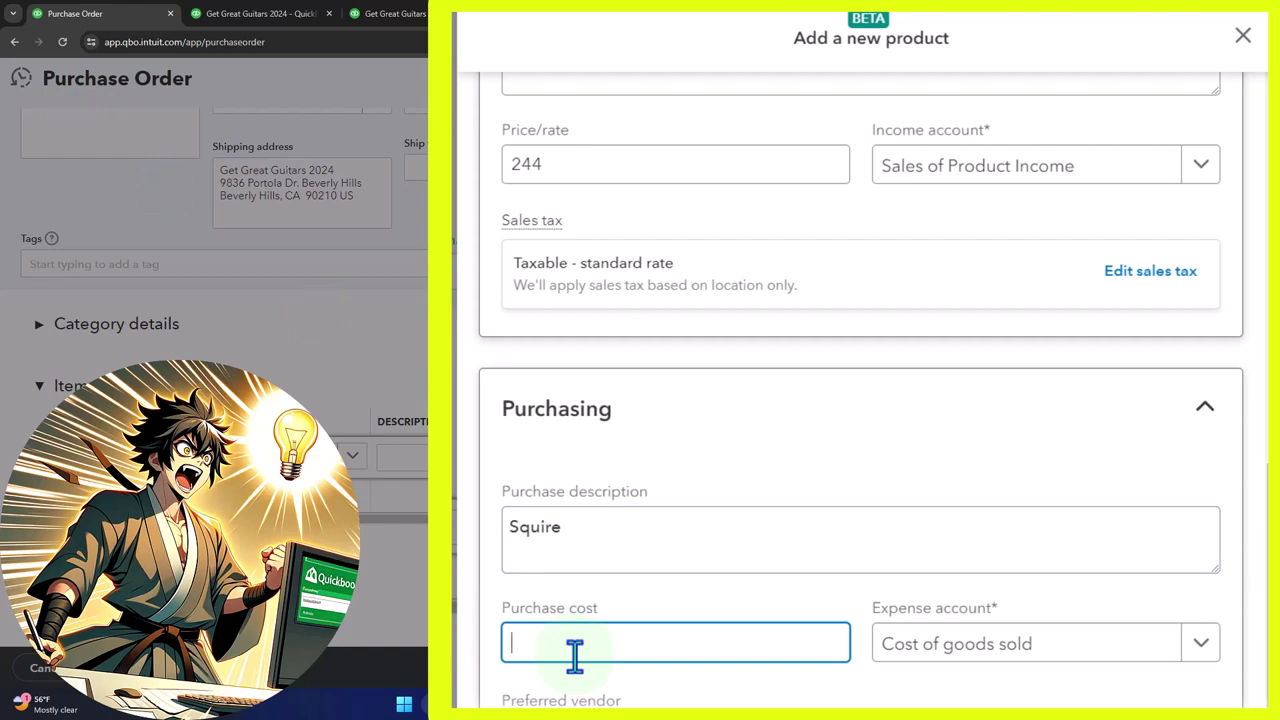
{"action": "type", "text": "168"}
{"action": "key", "text": "Tab"}
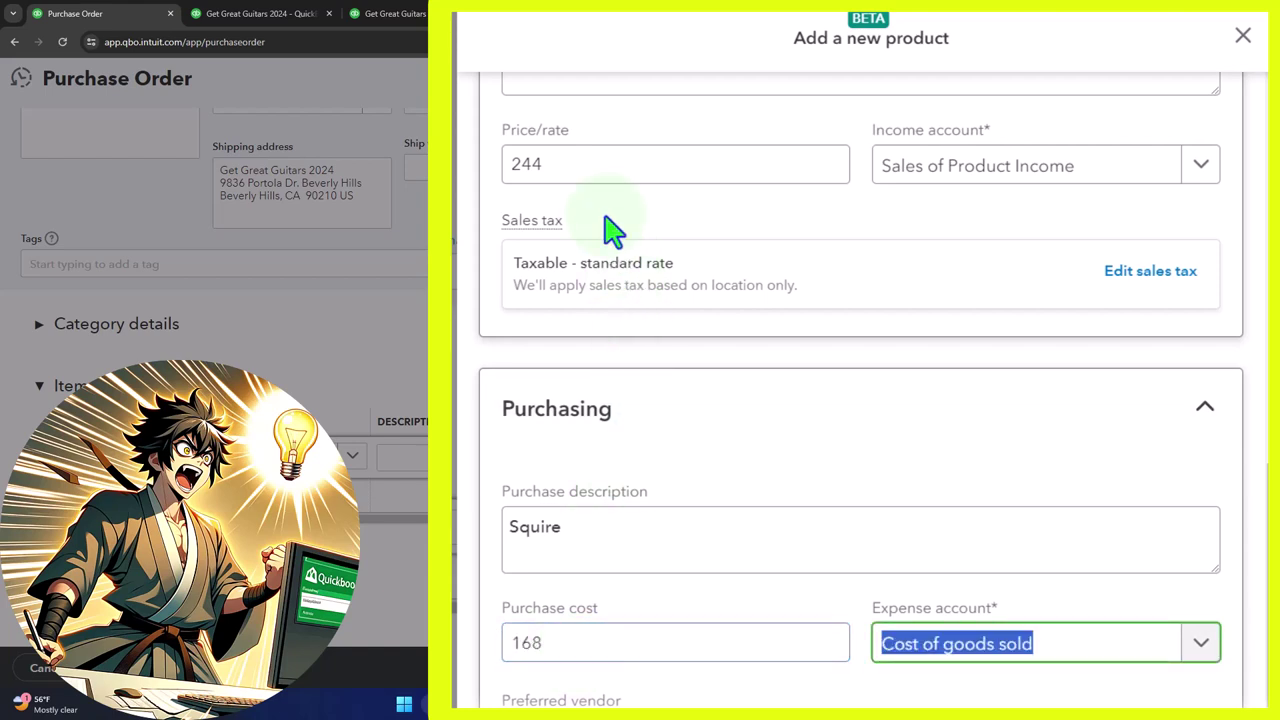
- Choose Fender as the product's preferred vendor and create the product
{"action": "scroll", "coordinate": [612, 230], "scroll_direction": "down", "scroll_amount": 1}
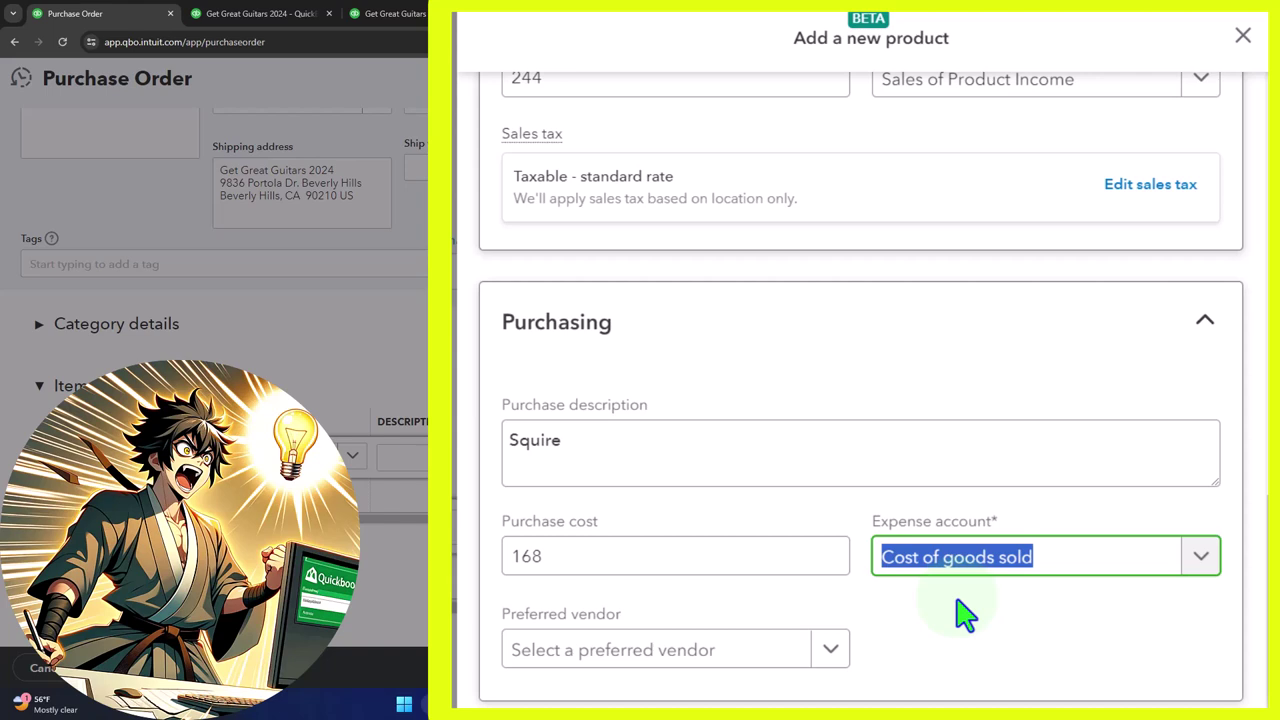
{"action": "left_click", "coordinate": [685, 648]}
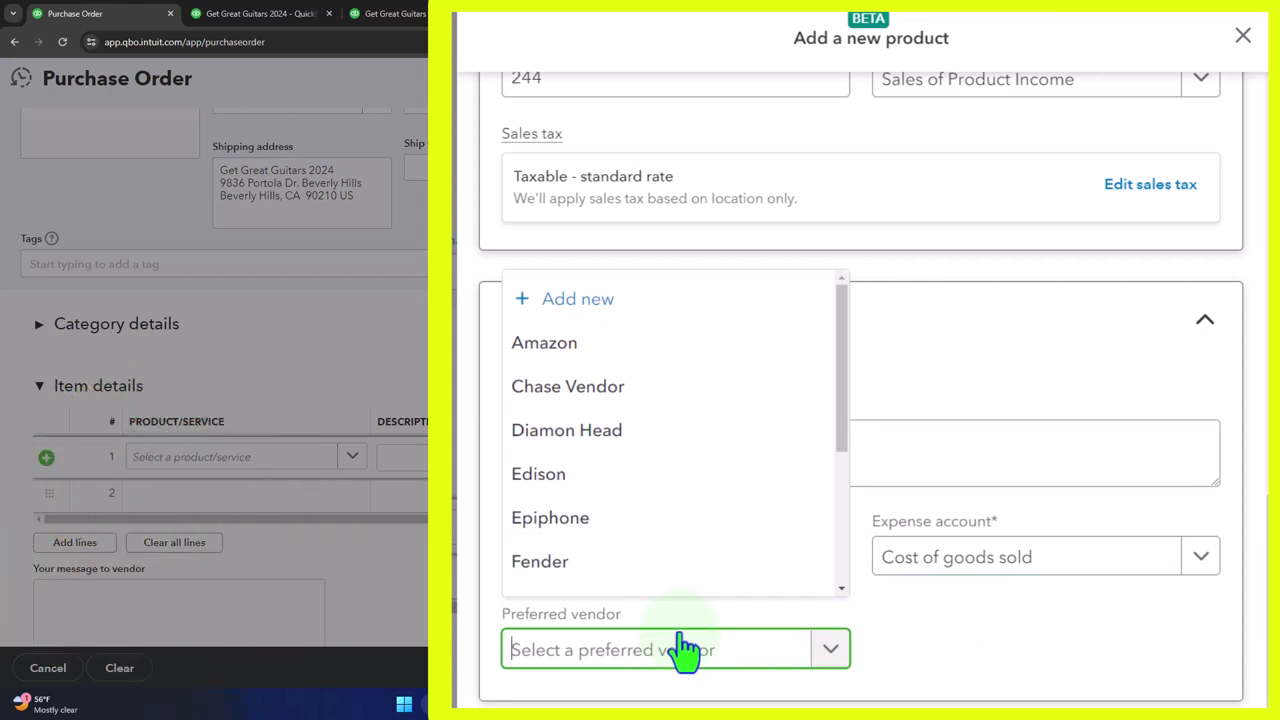
{"action": "type", "text": "fe"}
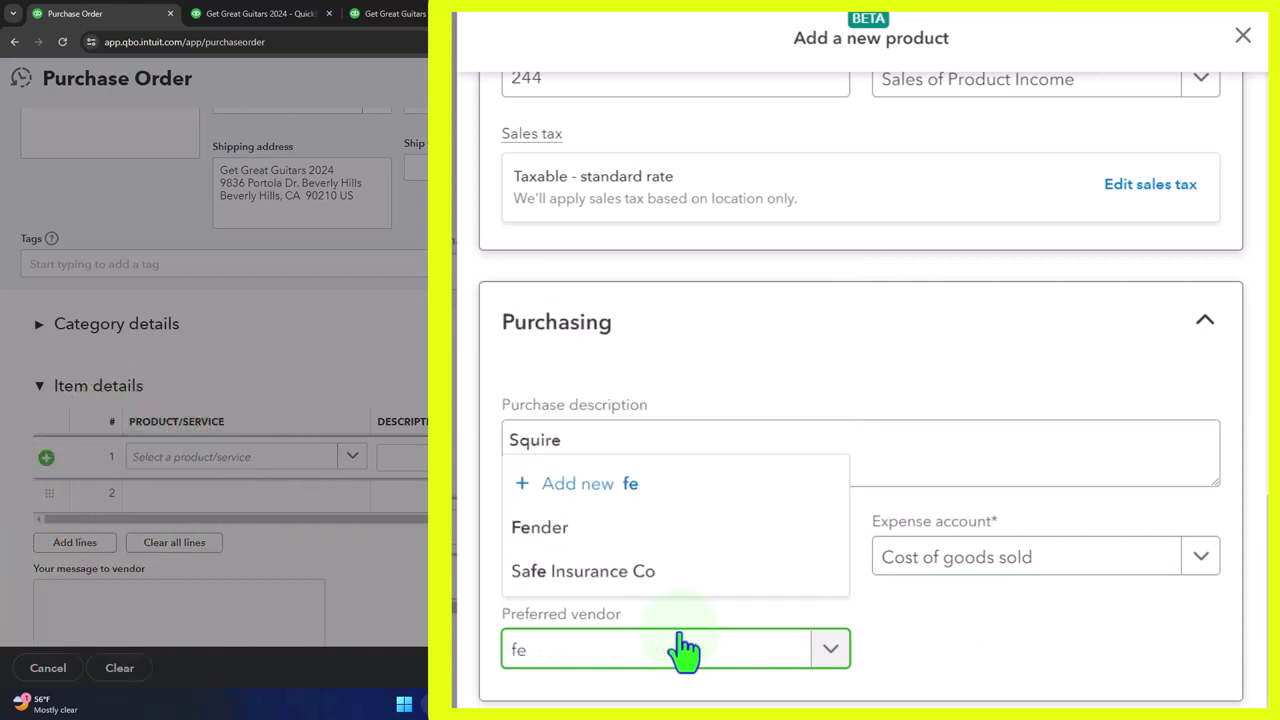
{"action": "left_click", "coordinate": [675, 527]}
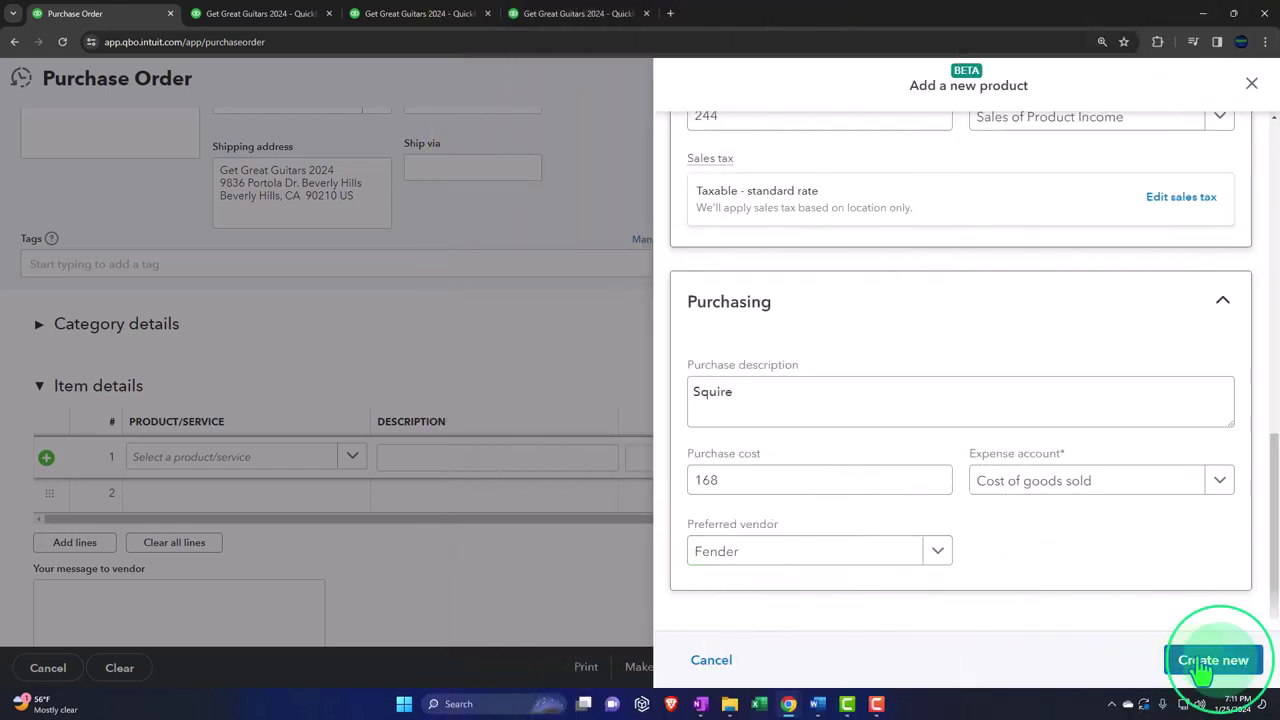
{"action": "left_click", "coordinate": [1210, 662]}
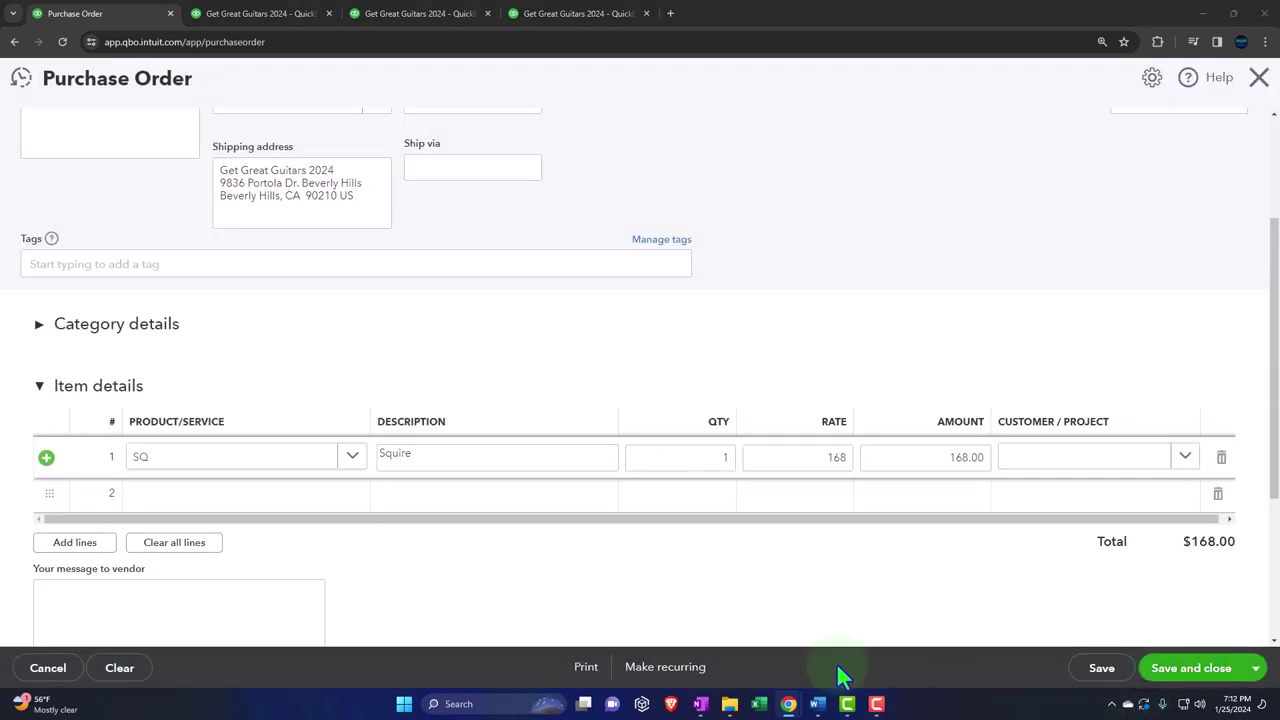
- Set the quantity of the SQ line to 20
{"action": "left_click", "coordinate": [727, 458]}
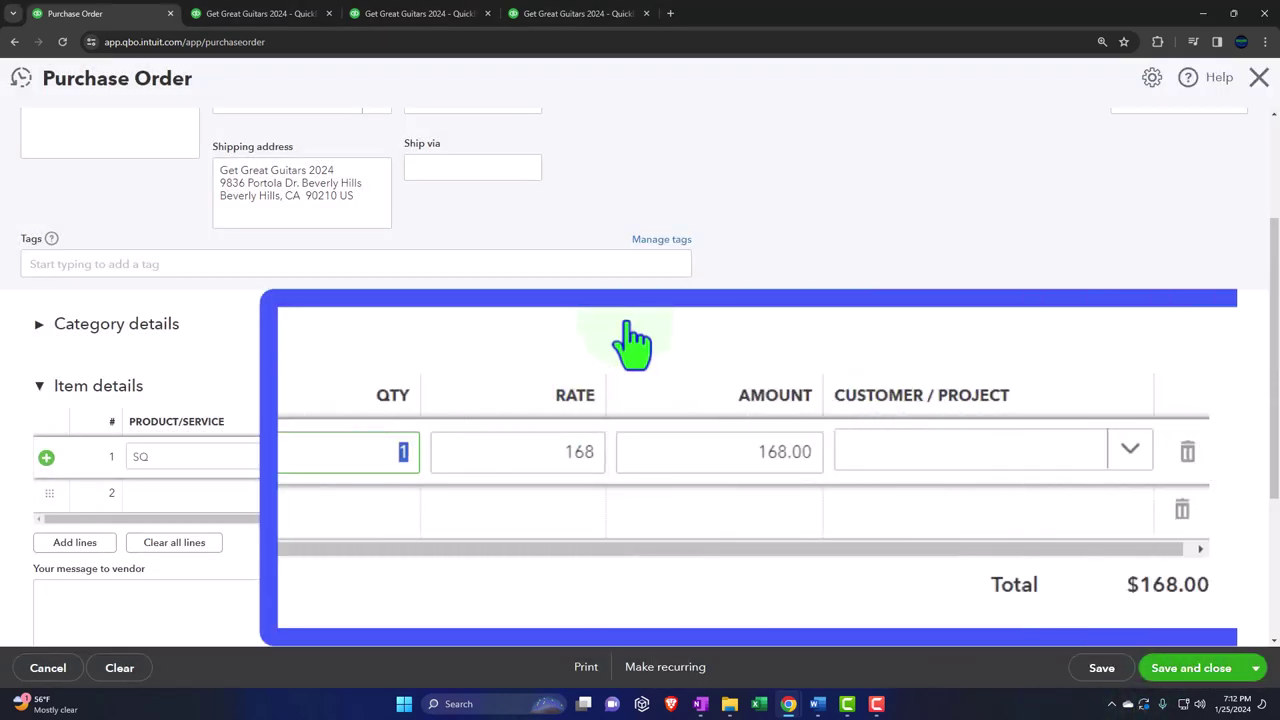
{"action": "type", "text": "20"}
{"action": "key", "text": "Tab"}
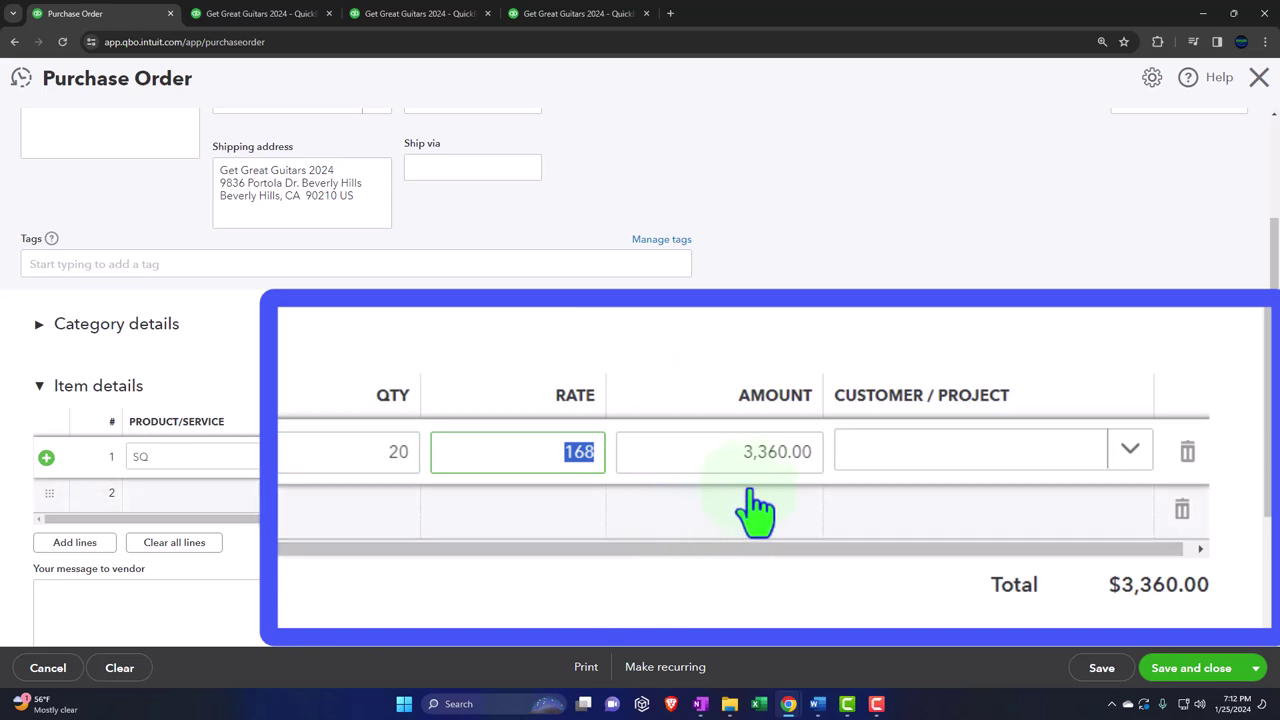
- Add New Music Stuff as a new customer from the SQ line's customer/project field and assign it to that line
{"action": "left_click", "coordinate": [1038, 476]}
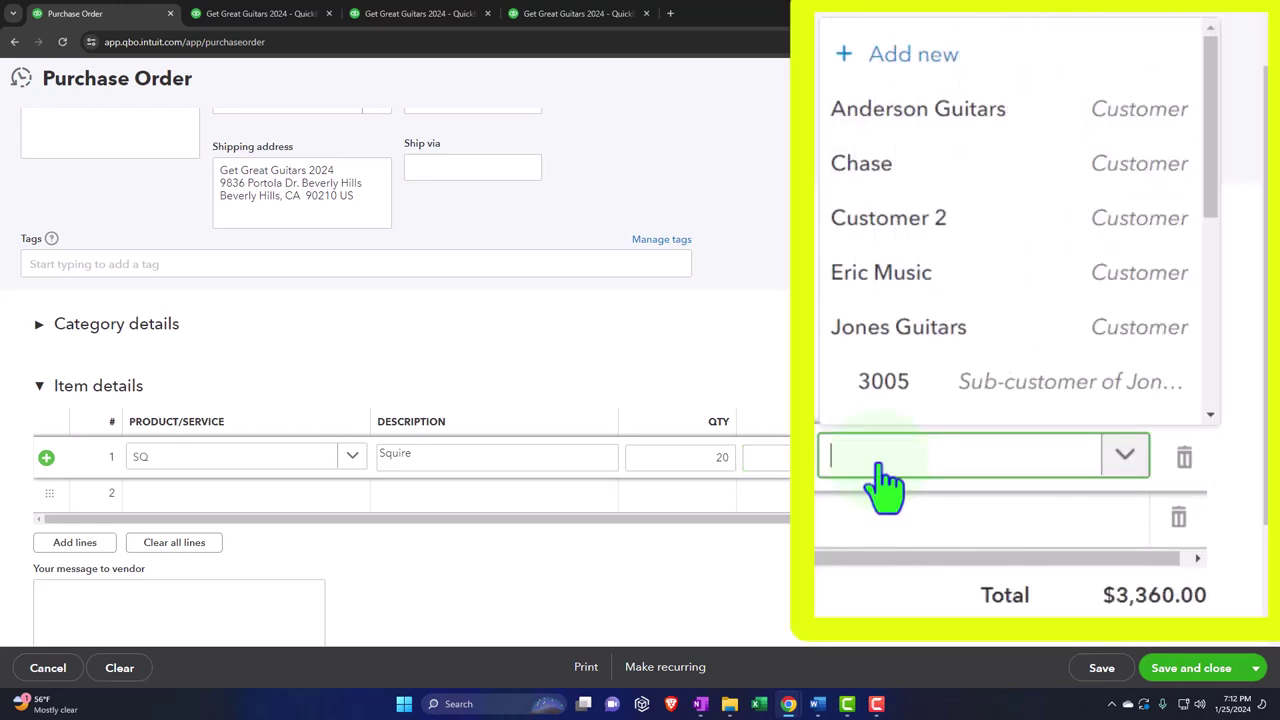
{"action": "type", "text": "New"}
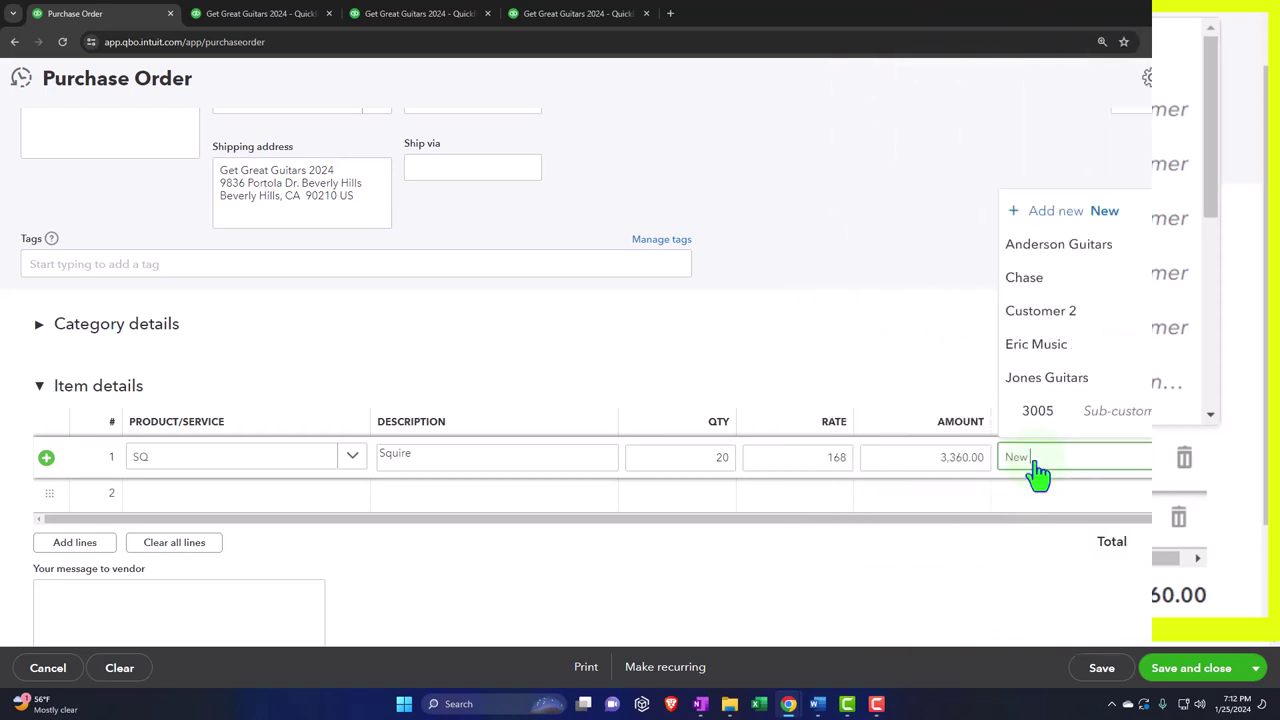
{"action": "type", "text": " Music Stuff"}
{"action": "left_click", "coordinate": [1038, 472]}
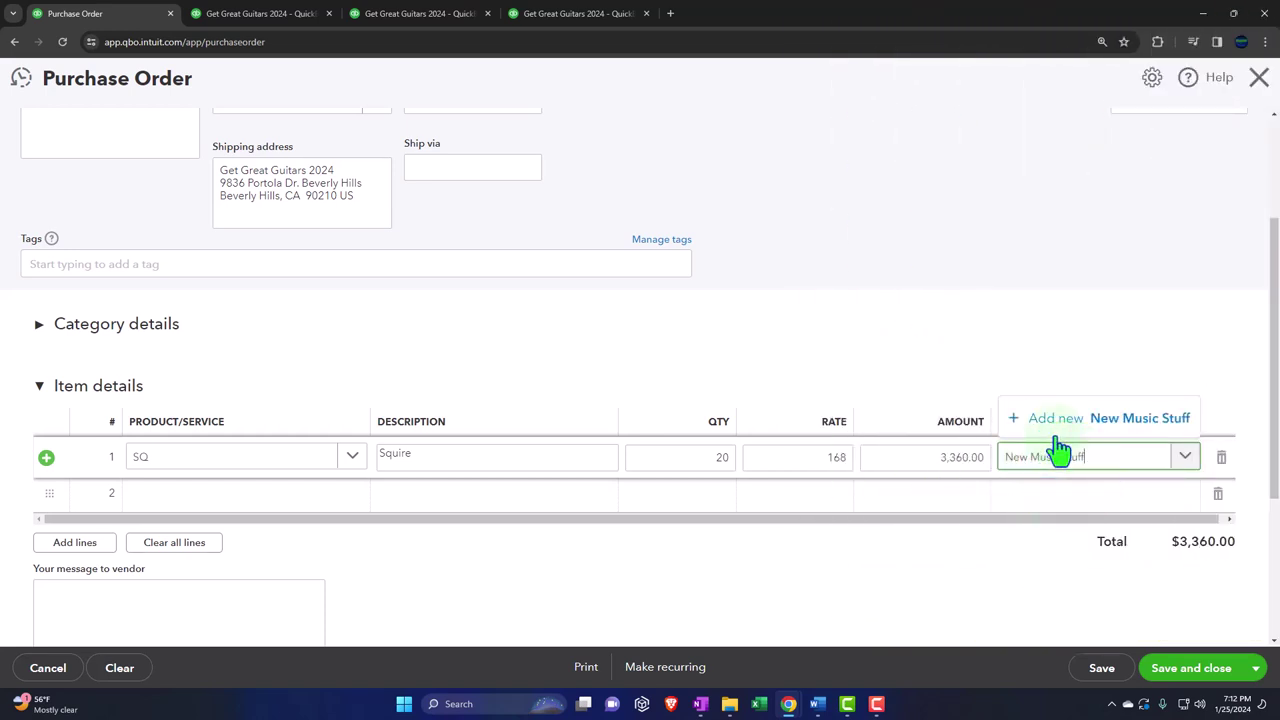
{"action": "left_click", "coordinate": [1057, 440]}
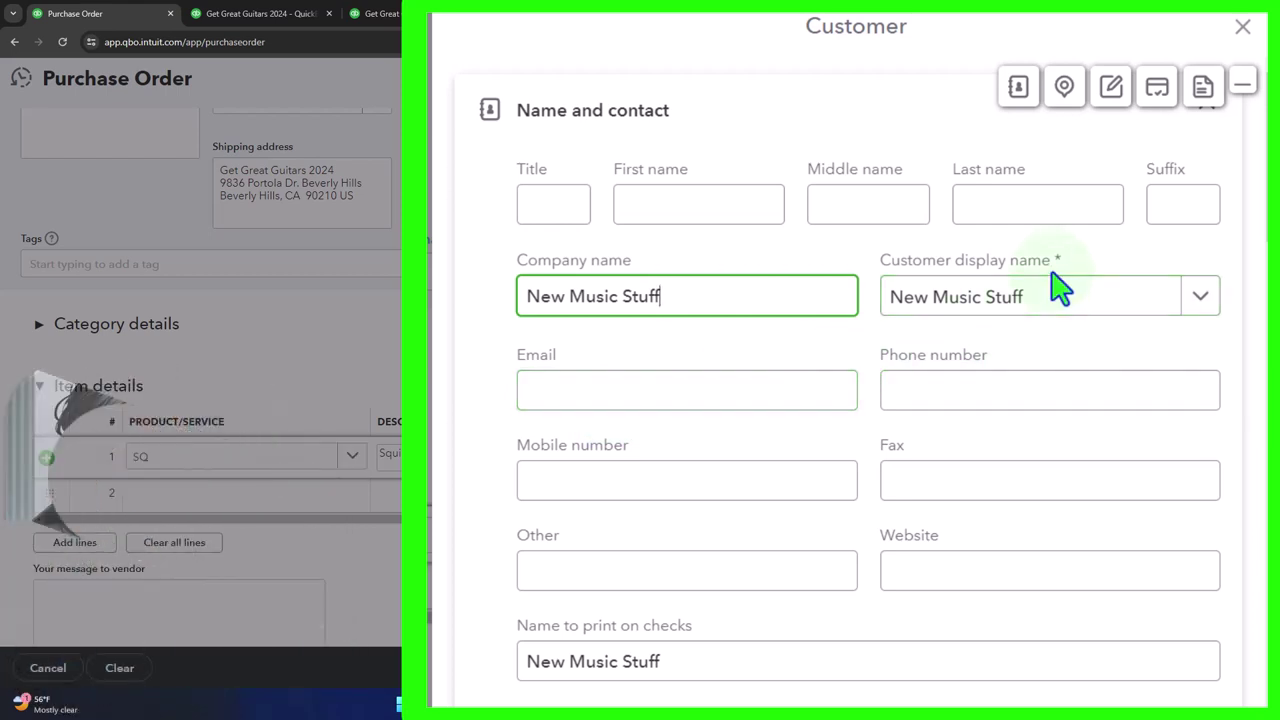
{"action": "left_click", "coordinate": [1221, 662]}
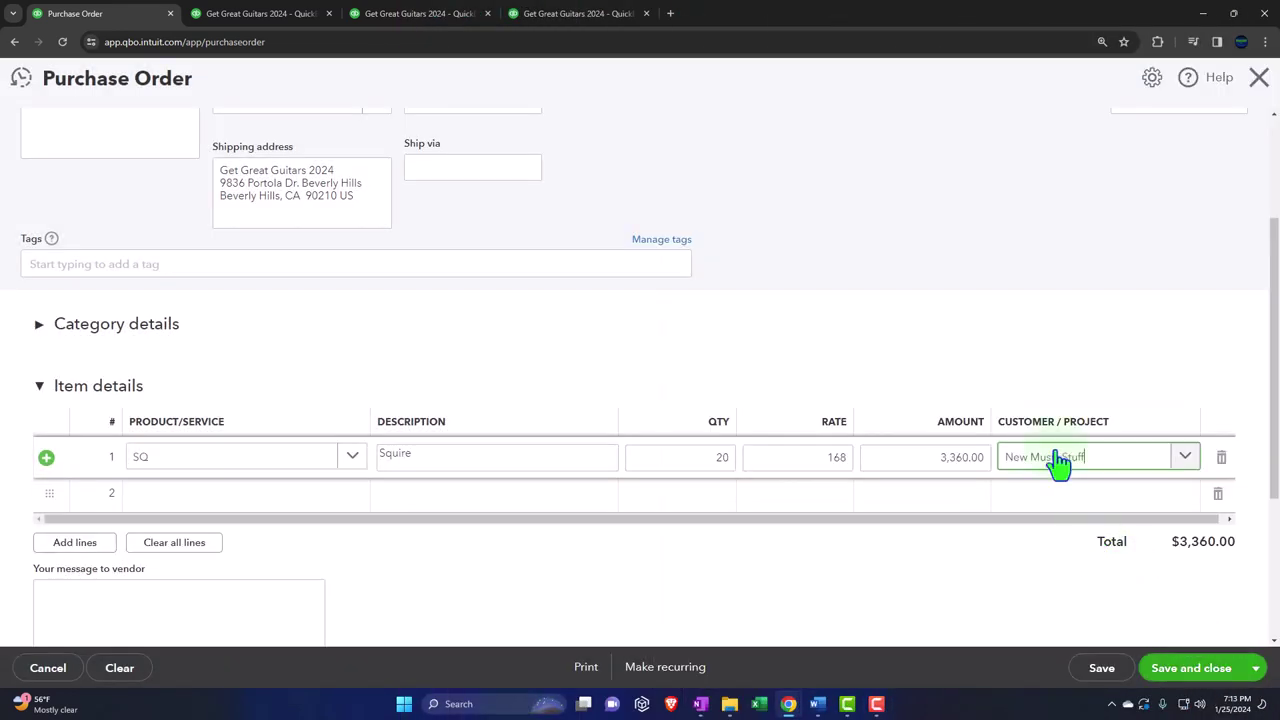
{"action": "left_click", "coordinate": [1058, 460]}
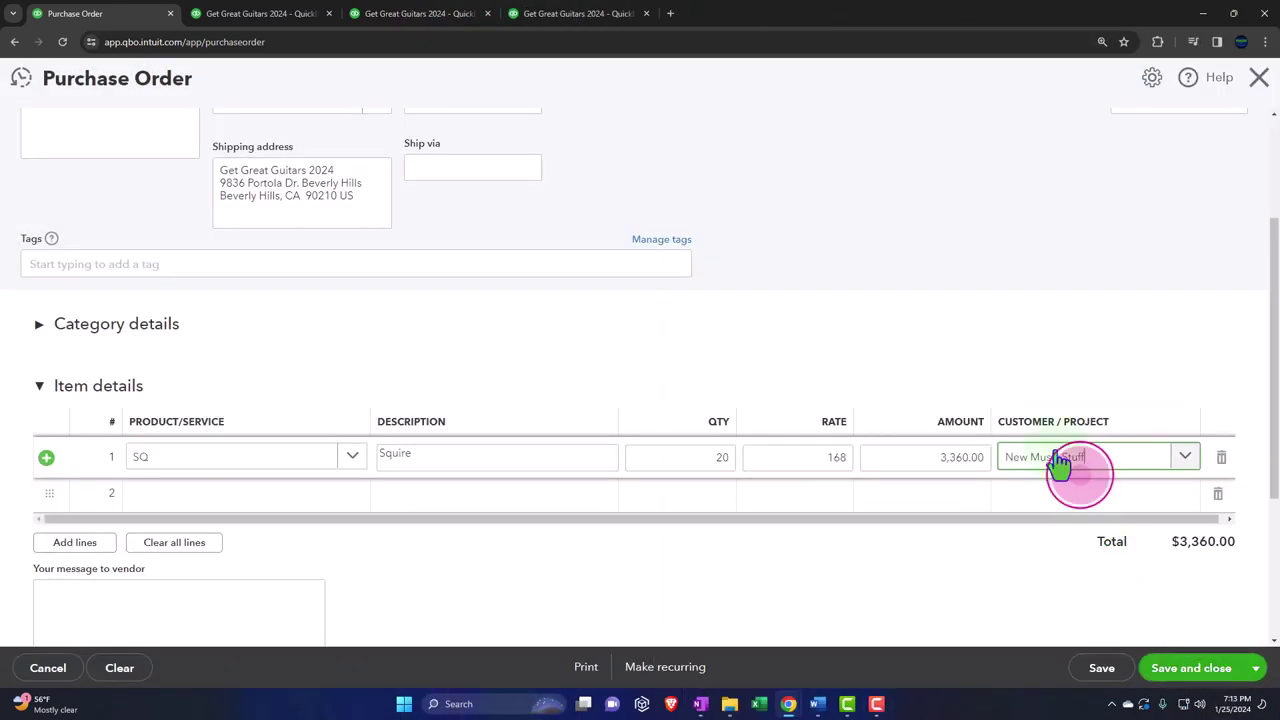
- Review the purchase order from its header to its item lines, and save and close it
{"action": "scroll", "coordinate": [777, 509], "scroll_direction": "up", "scroll_amount": 2}
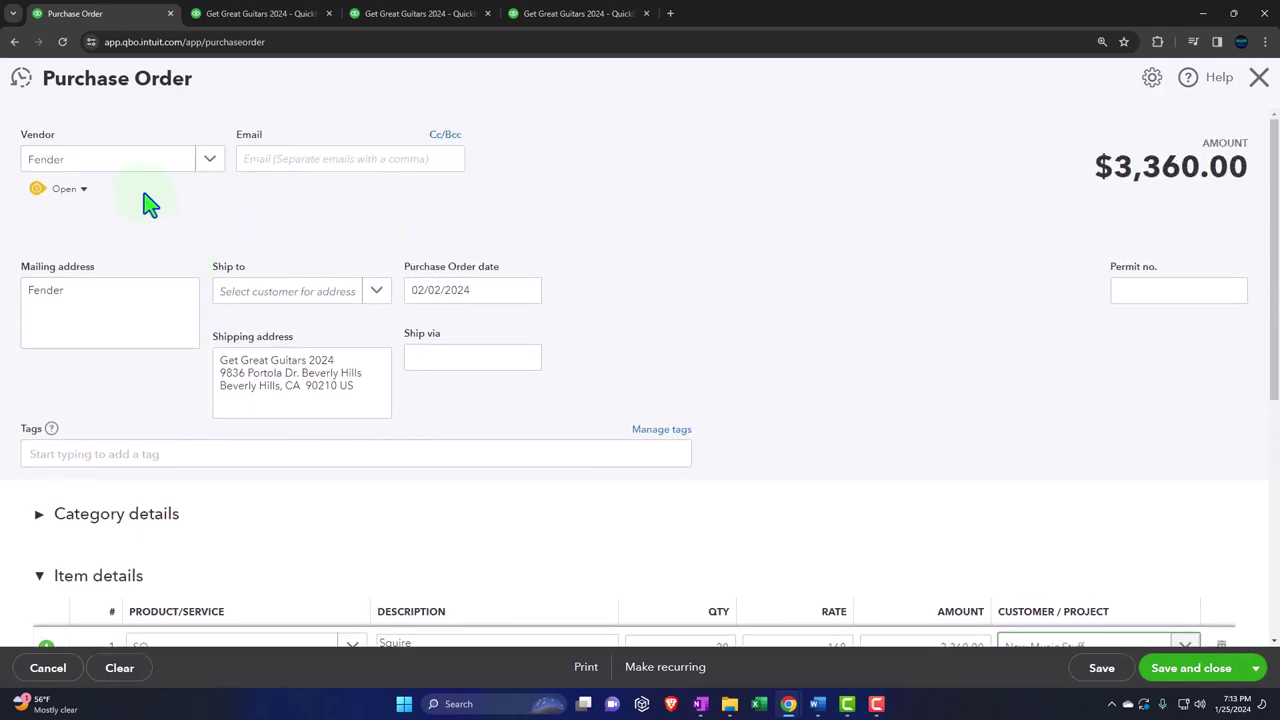
{"action": "scroll", "coordinate": [152, 210], "scroll_direction": "down", "scroll_amount": 2}
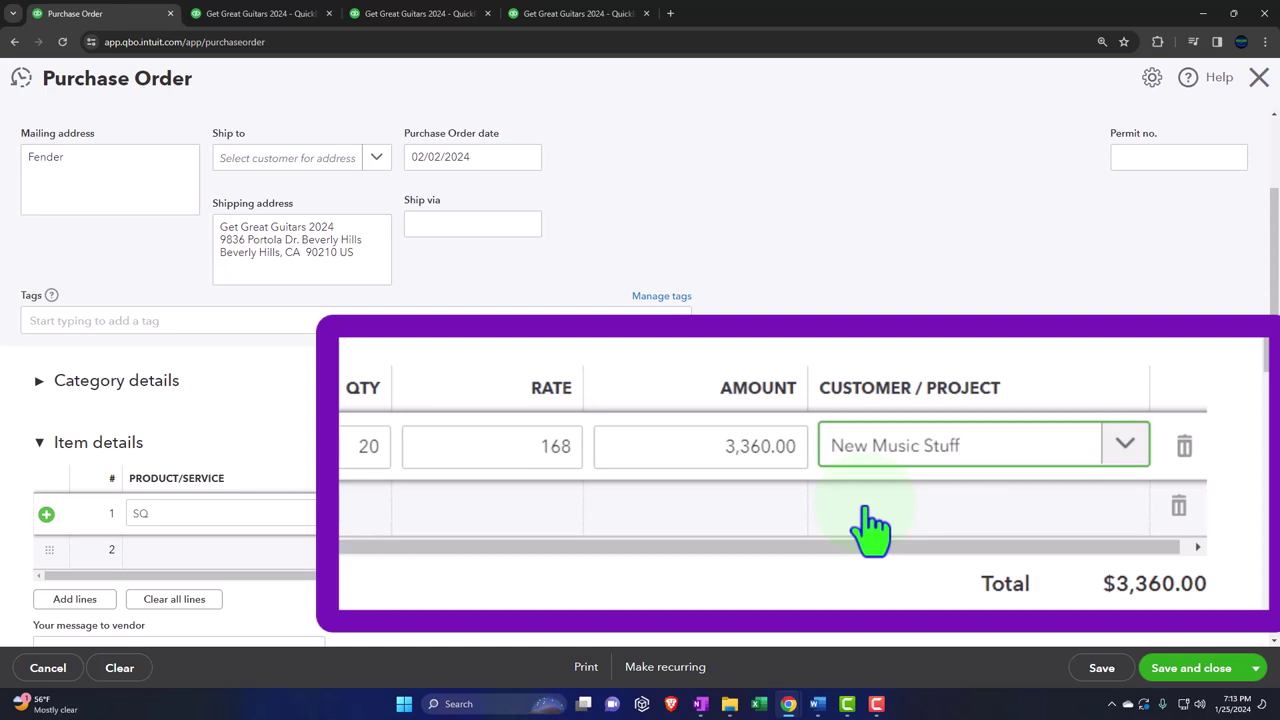
{"action": "scroll", "coordinate": [870, 530], "scroll_direction": "down", "scroll_amount": 1}
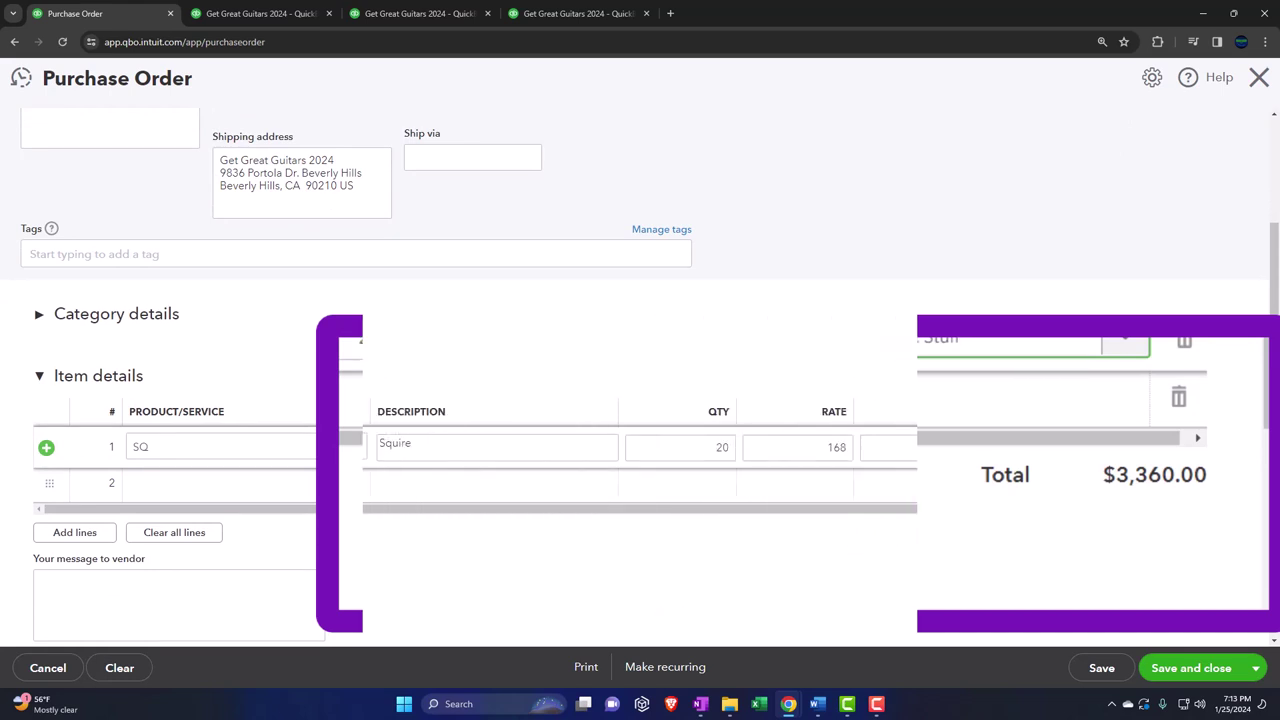
{"action": "scroll", "coordinate": [1023, 560], "scroll_direction": "down", "scroll_amount": 2}
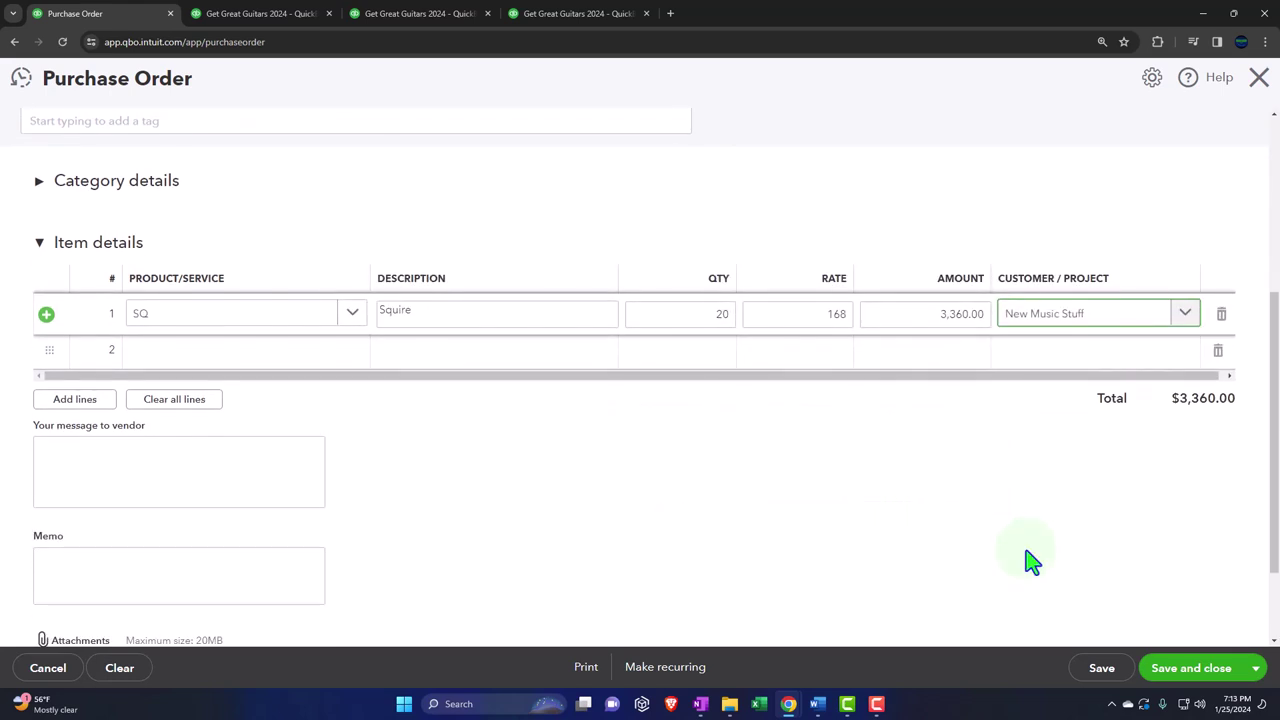
{"action": "left_click", "coordinate": [1190, 428]}
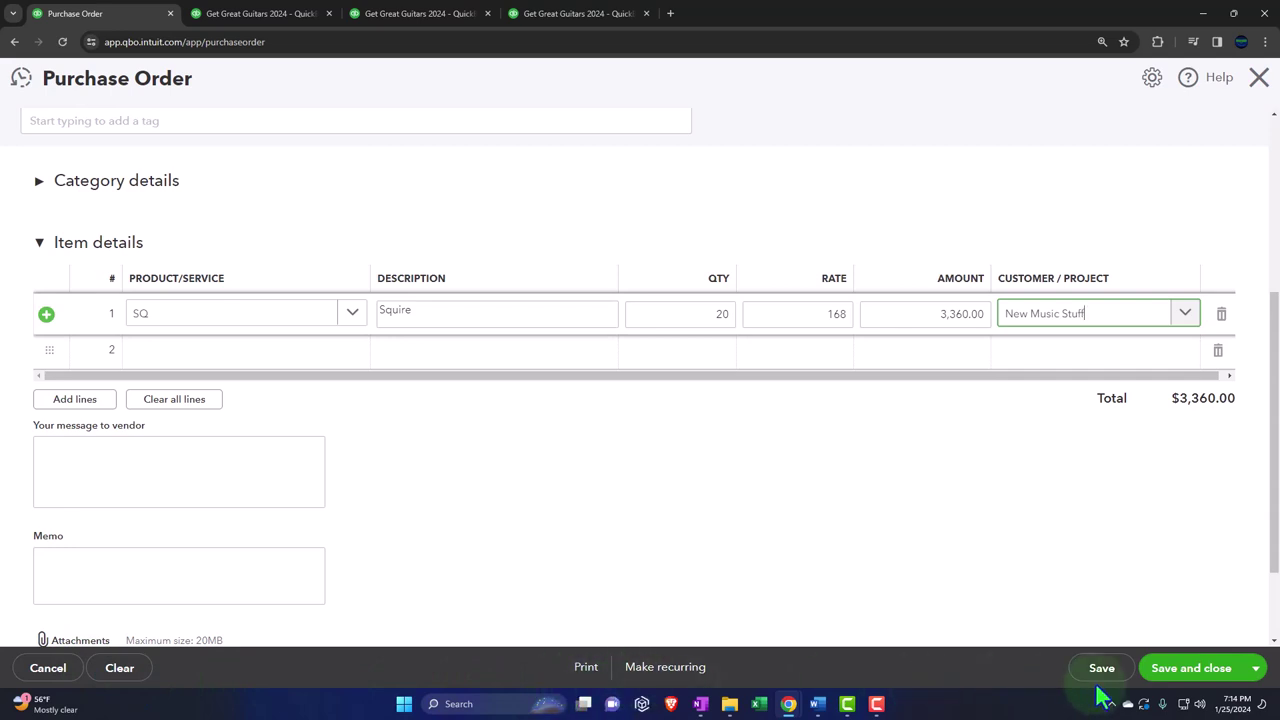
{"action": "left_click", "coordinate": [1256, 669]}
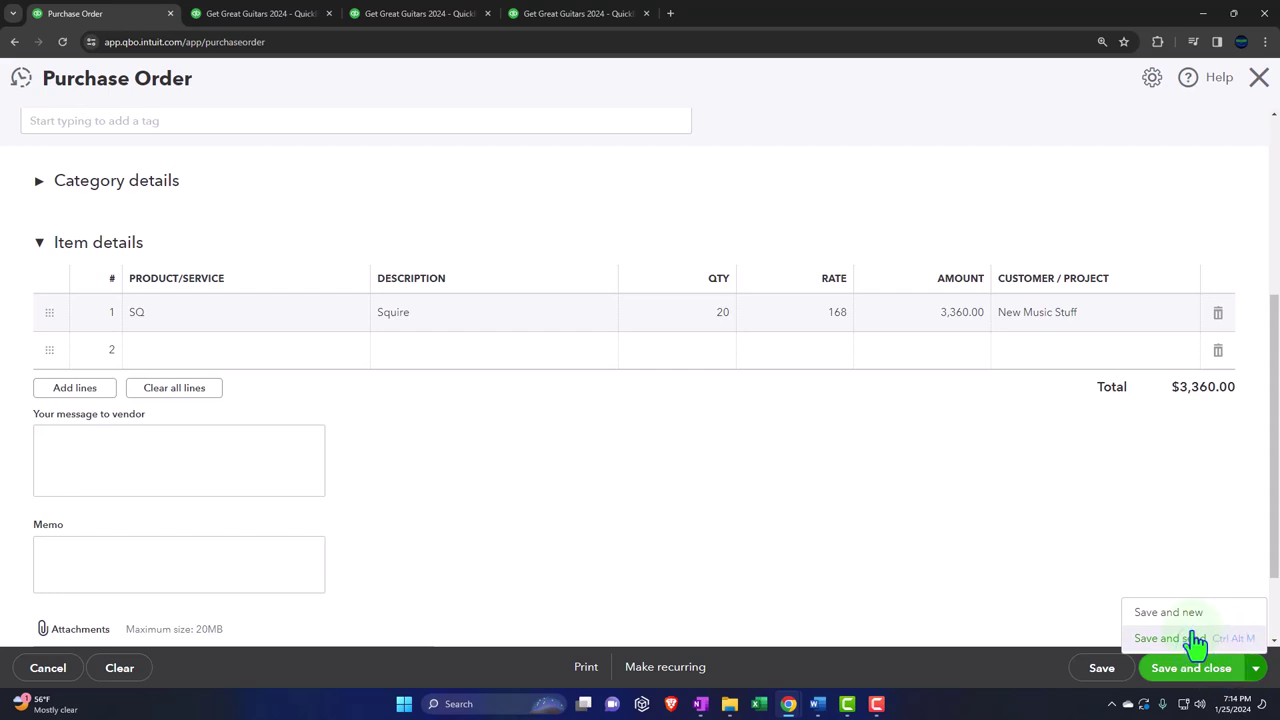
{"action": "left_click", "coordinate": [1196, 670]}
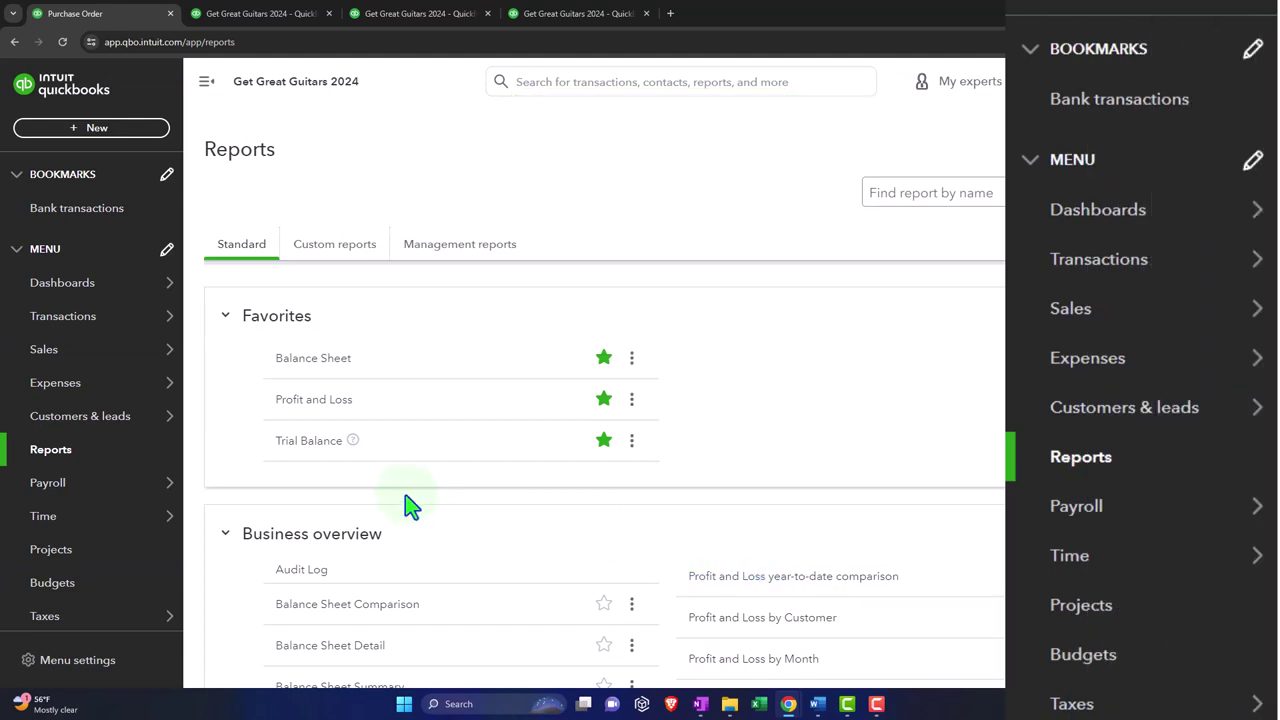
- Open the Expenses transaction list and restrict it to the Purchase order type
{"action": "left_click", "coordinate": [70, 396]}
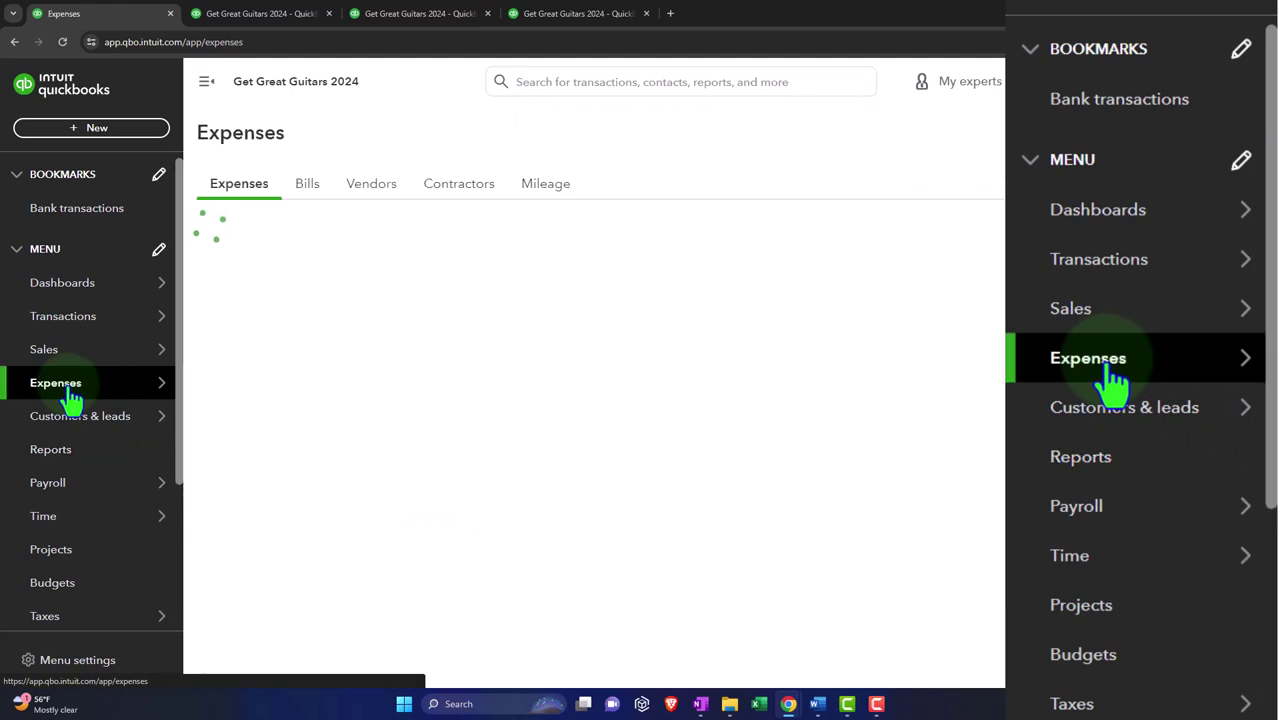
{"action": "left_click", "coordinate": [206, 81]}
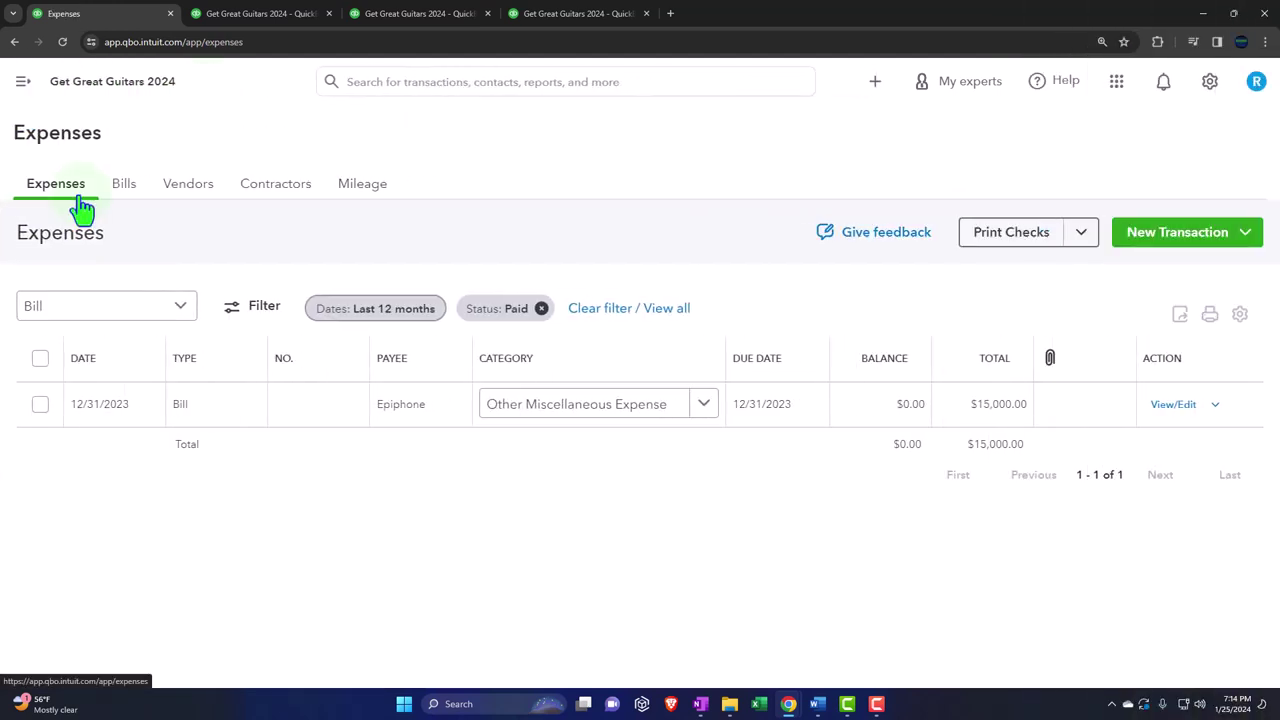
{"action": "left_click", "coordinate": [178, 310]}
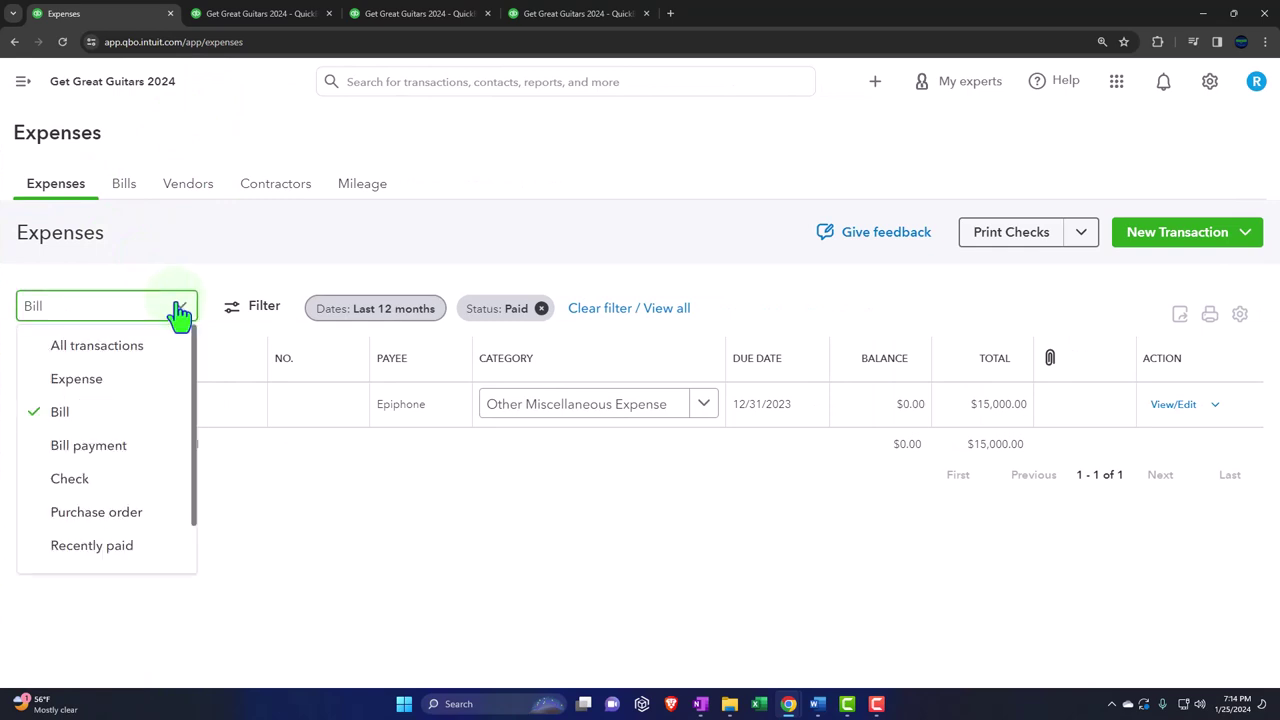
{"action": "left_click", "coordinate": [135, 515]}
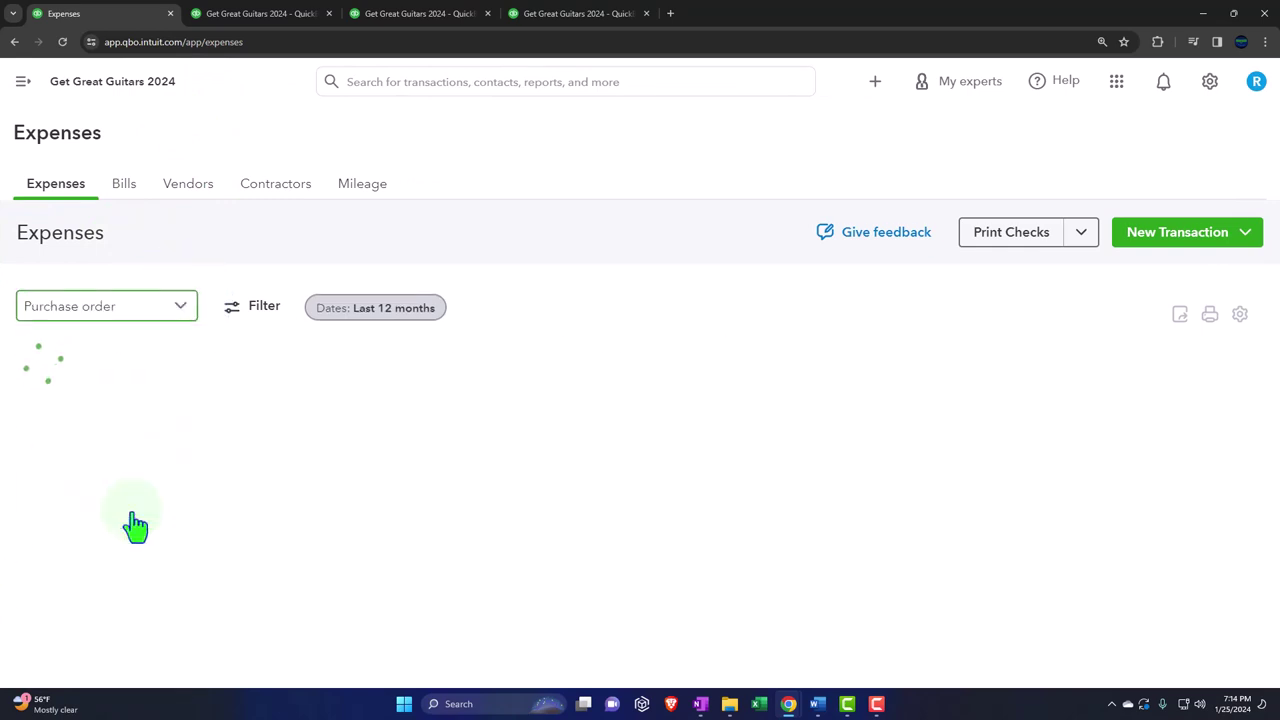
- Filter the purchase order list by the Open status and apply the filter
{"action": "left_click", "coordinate": [256, 326]}
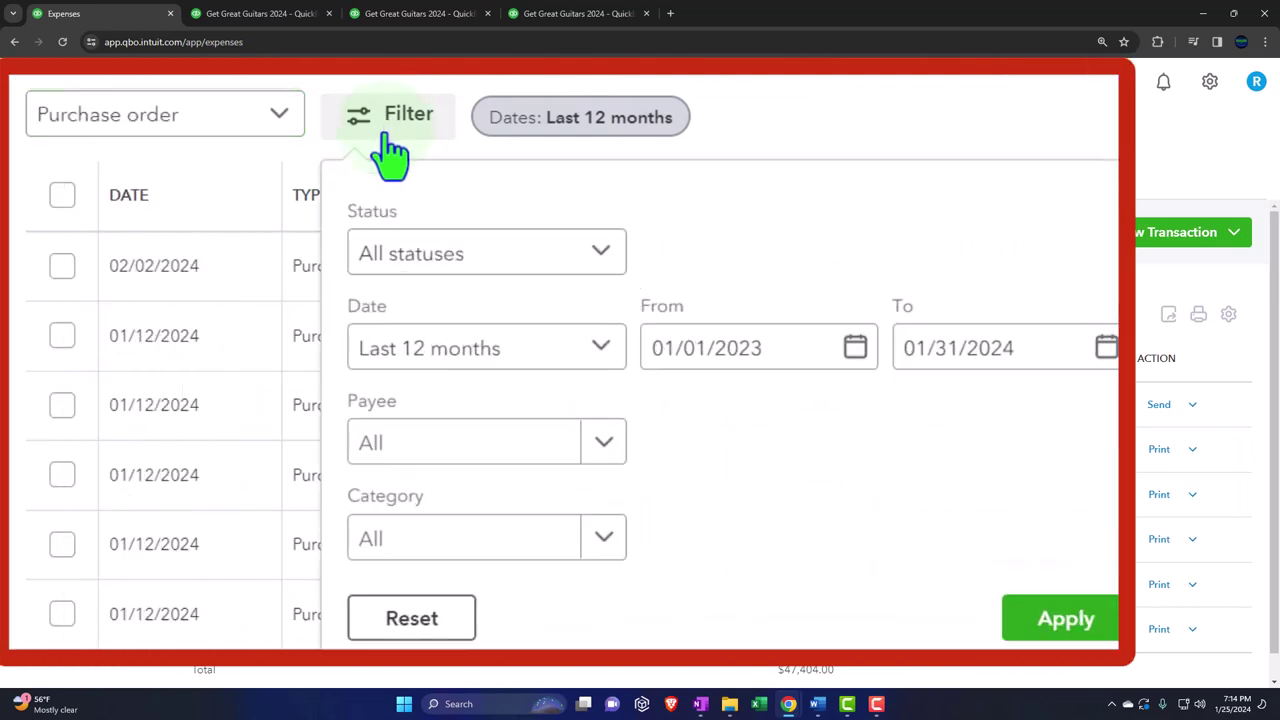
{"action": "left_click", "coordinate": [602, 256]}
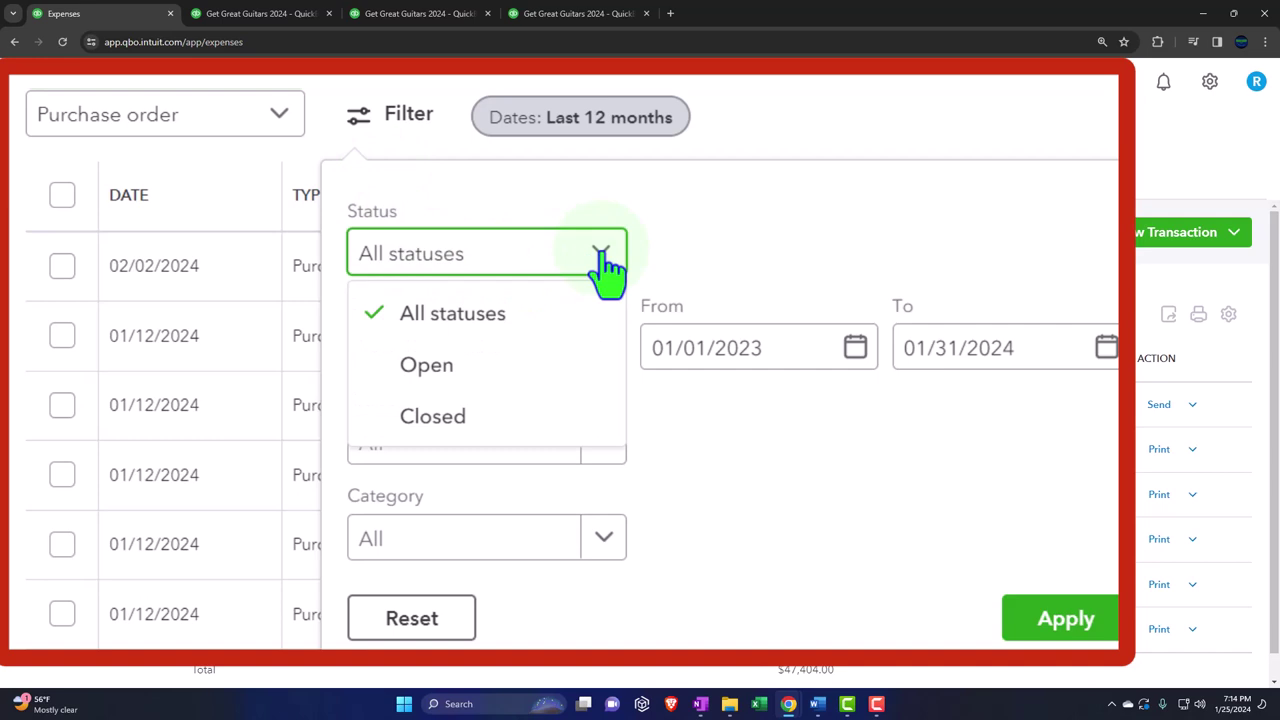
{"action": "left_click", "coordinate": [551, 371]}
{"action": "left_click", "coordinate": [695, 640]}
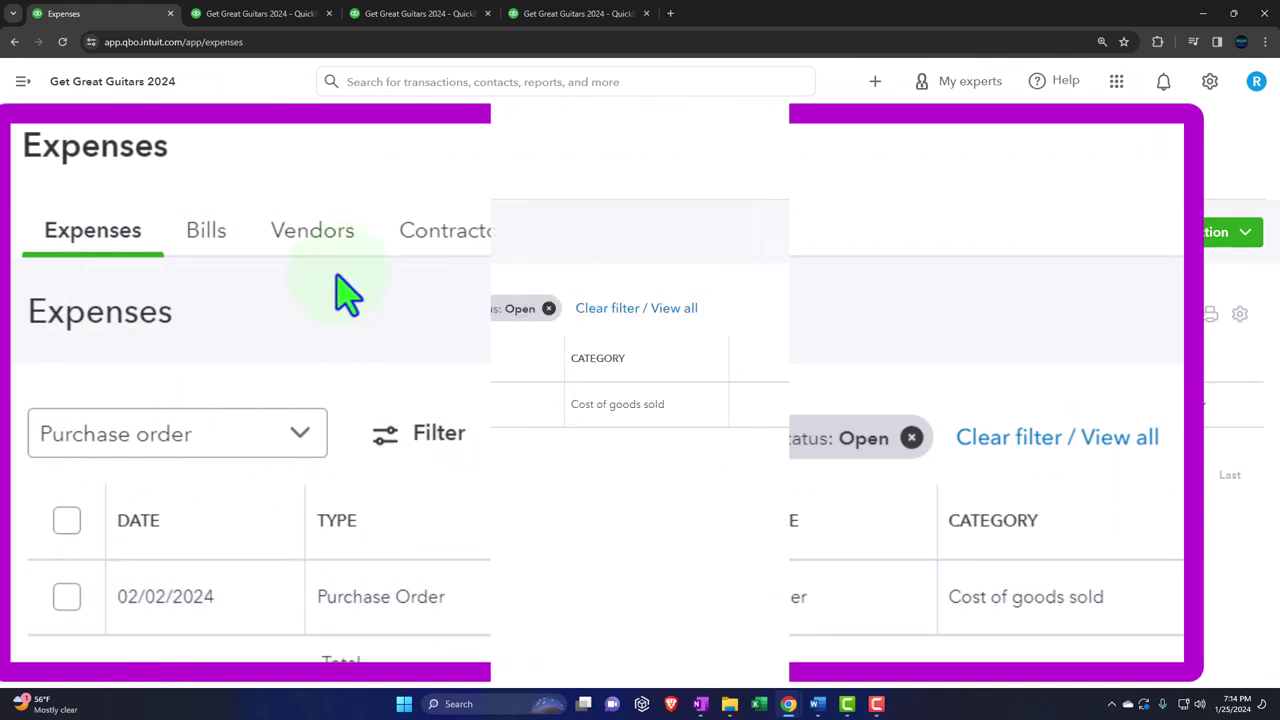
- Go to the vendors list and narrow it to vendors with unbilled purchase orders
{"action": "left_click", "coordinate": [190, 198]}
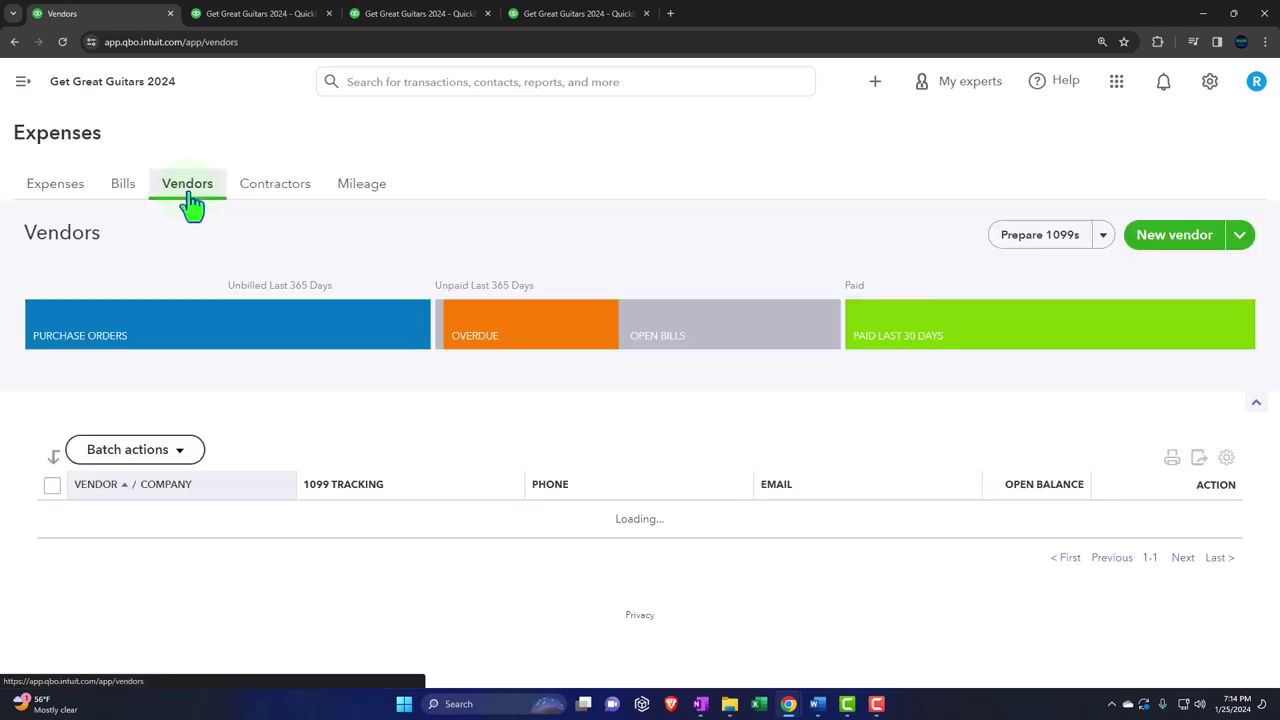
{"action": "left_click", "coordinate": [190, 198]}
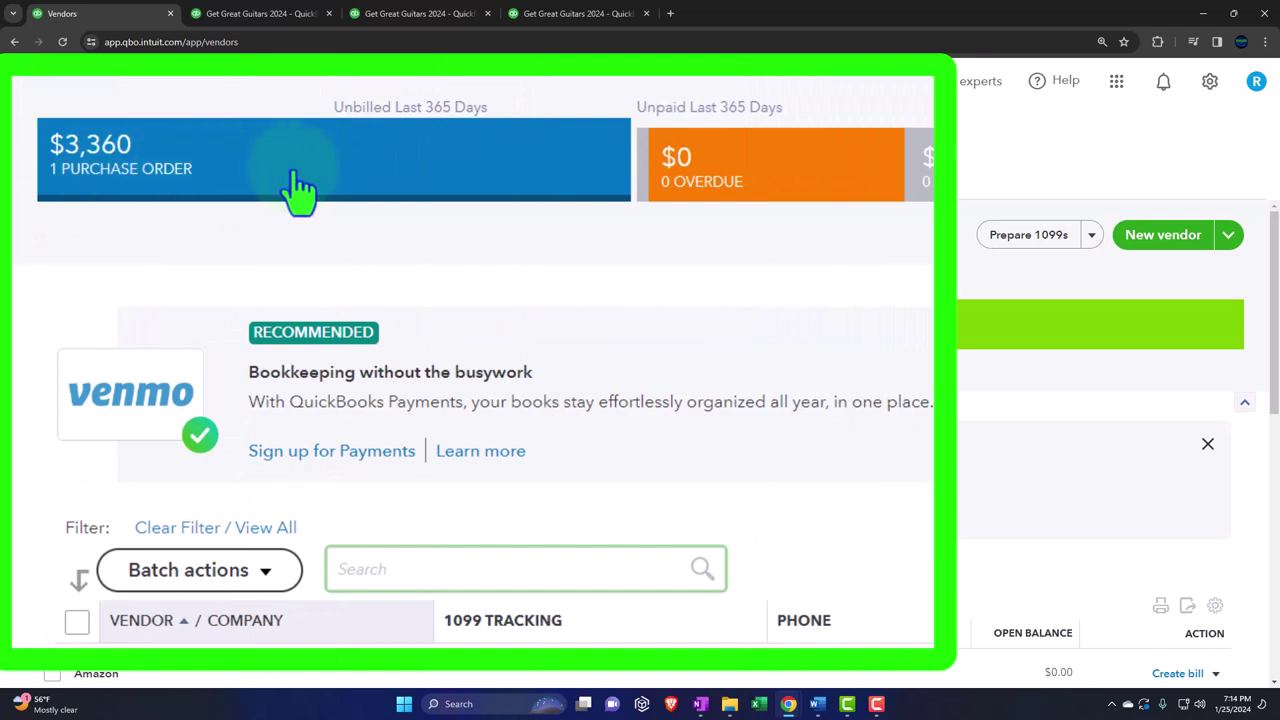
{"action": "left_click", "coordinate": [383, 192]}
{"action": "scroll", "coordinate": [383, 192], "scroll_direction": "down", "scroll_amount": 2}
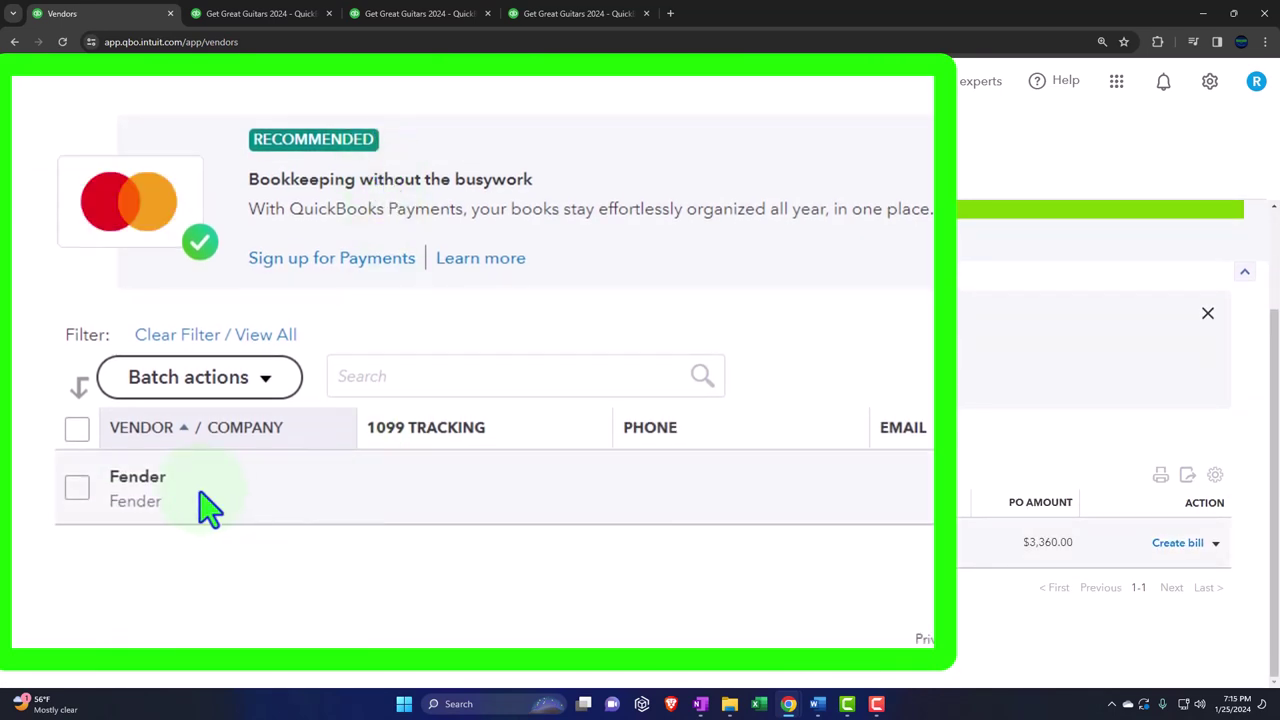
- Open Fender's transaction list and check which actions are available for its 02/02/2024 purchase order
{"action": "left_click", "coordinate": [90, 540]}
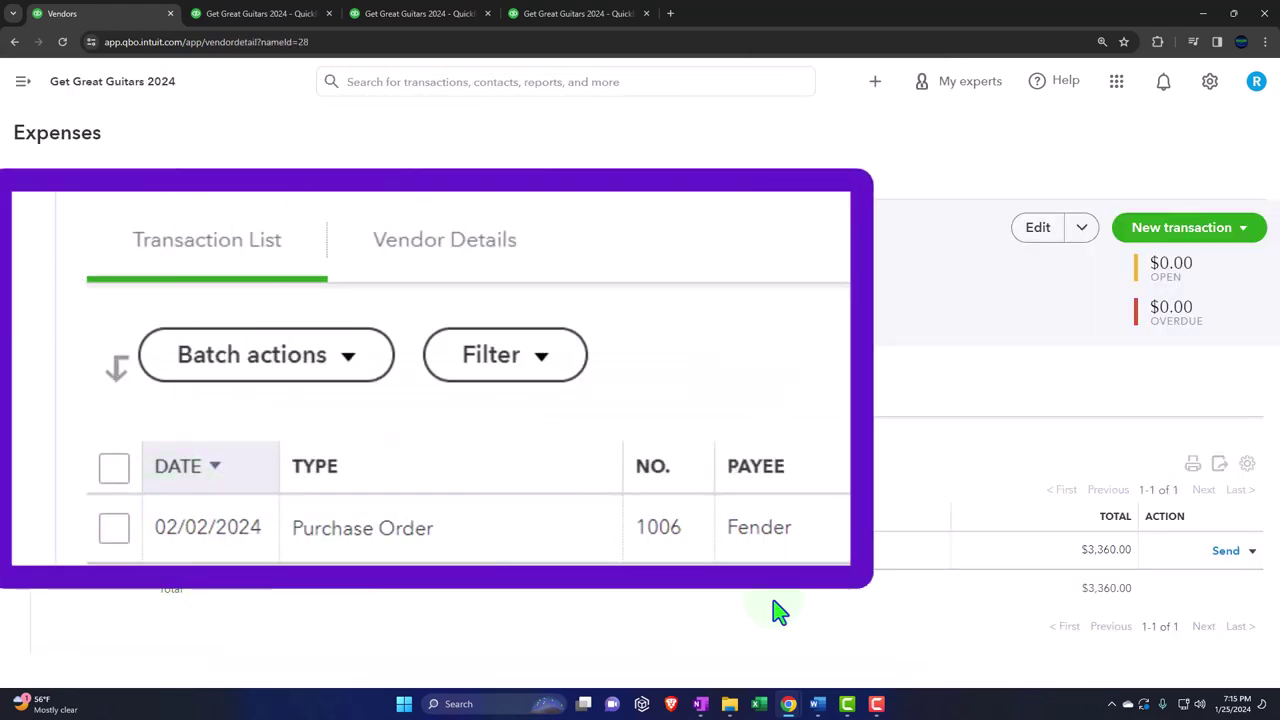
{"action": "left_click", "coordinate": [1252, 551]}
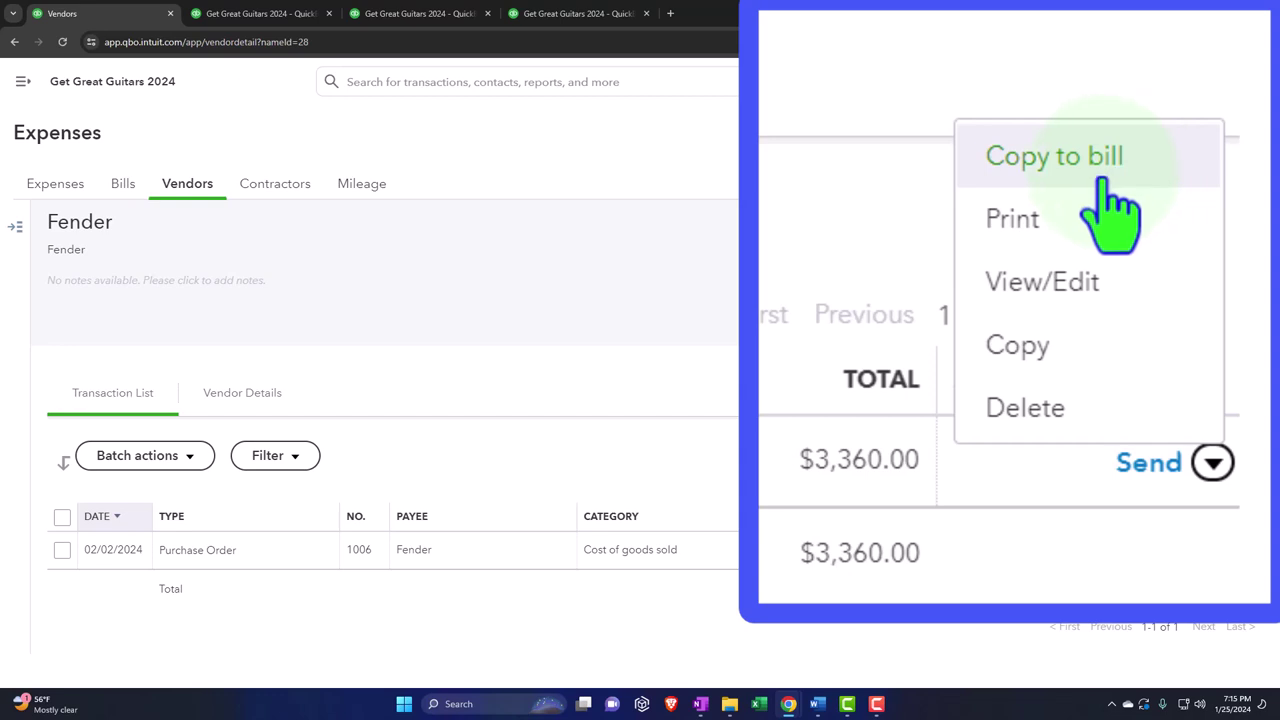
{"action": "left_click", "coordinate": [1210, 434]}
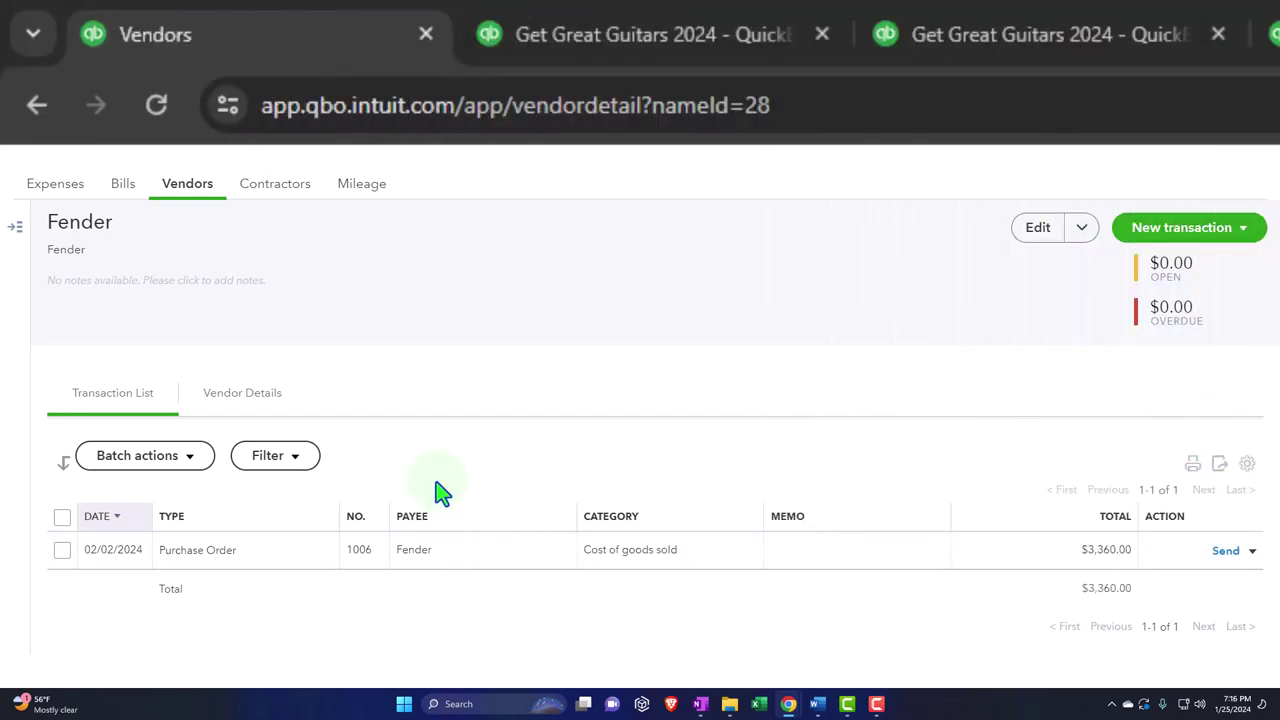
- Rerun the Balance Sheet for 01/01/2024 to 02/28/2024 and examine its assets, liabilities and equity
{"action": "left_click", "coordinate": [608, 48]}
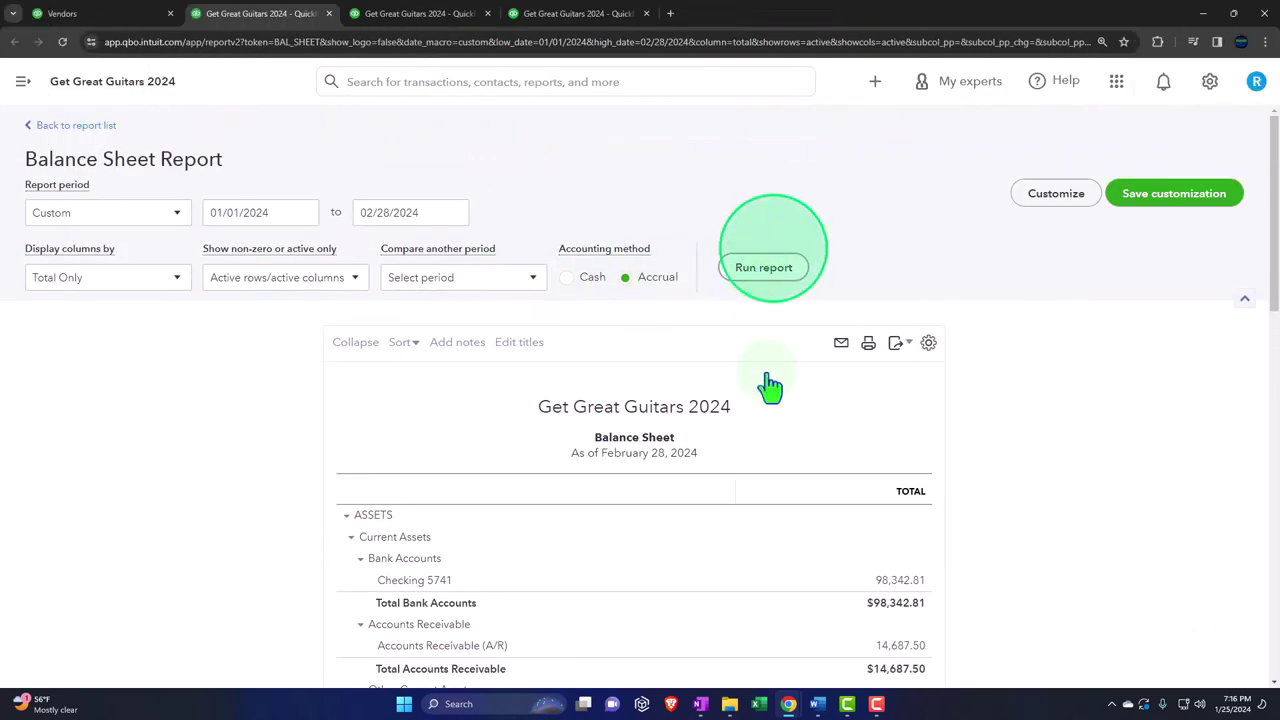
{"action": "scroll", "coordinate": [765, 375], "scroll_direction": "down", "scroll_amount": 2}
{"action": "scroll", "coordinate": [773, 389], "scroll_direction": "down", "scroll_amount": 6}
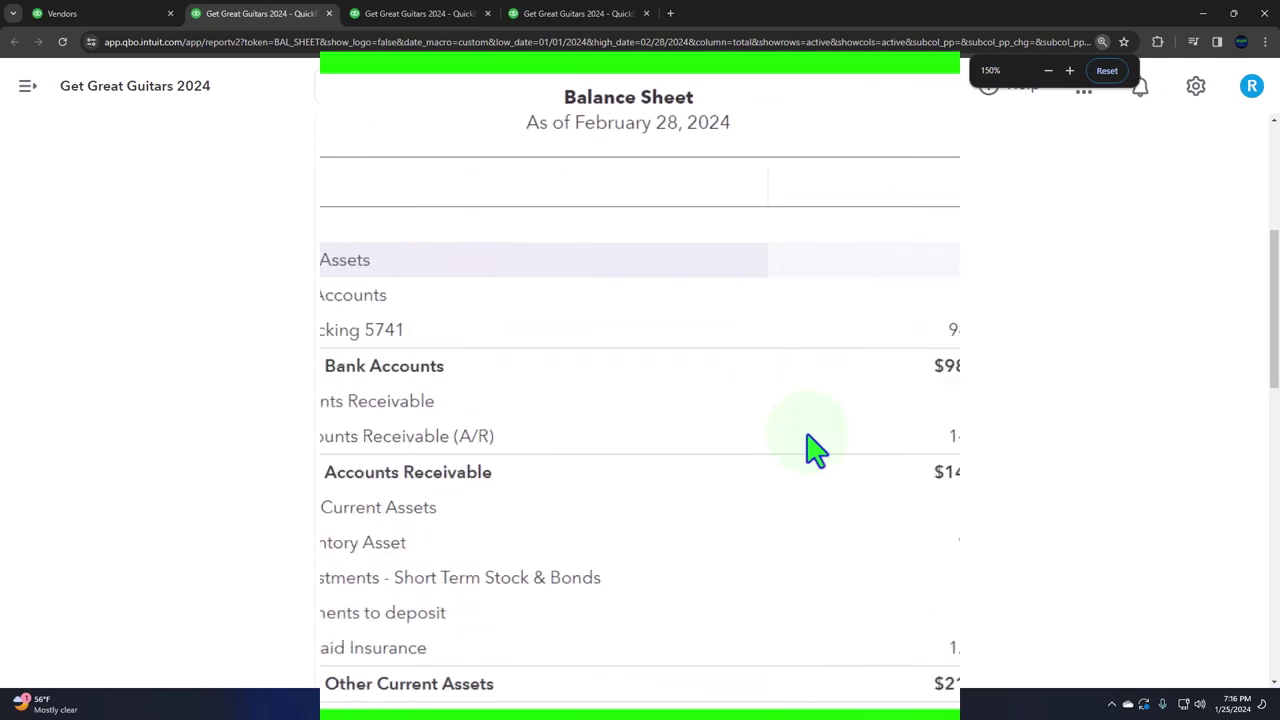
{"action": "scroll", "coordinate": [815, 450], "scroll_direction": "down", "scroll_amount": 7}
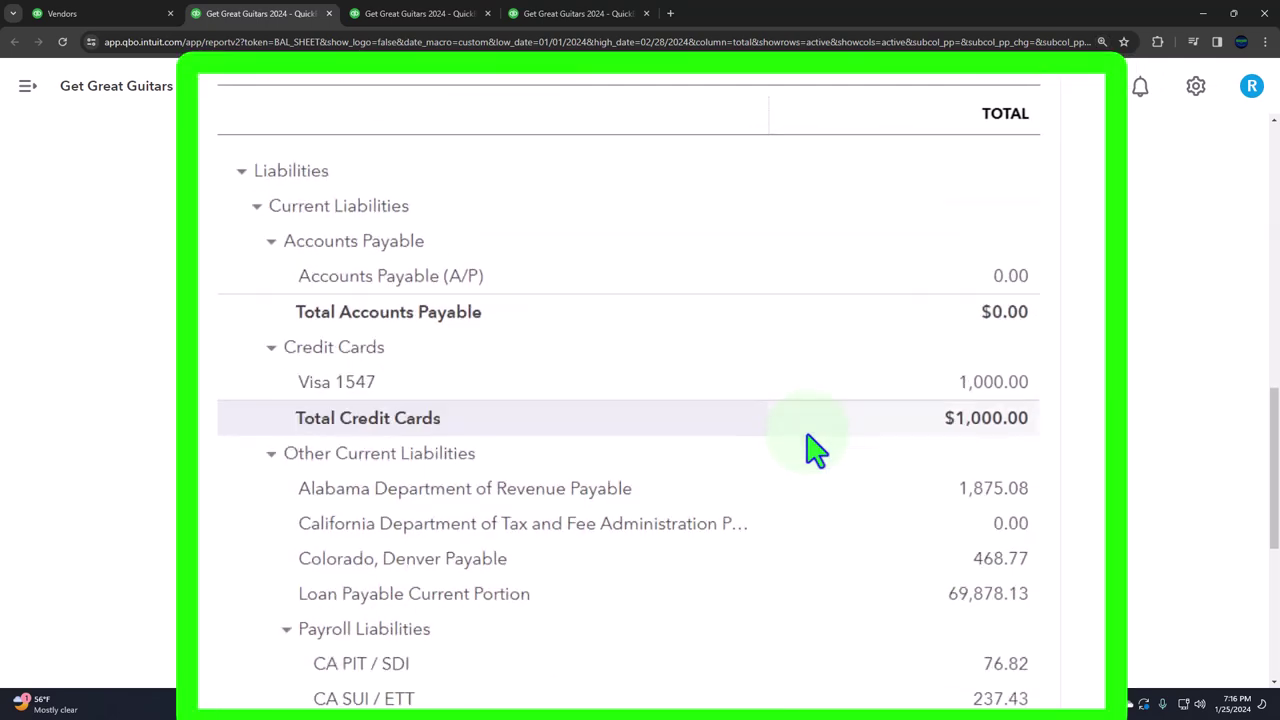
{"action": "scroll", "coordinate": [790, 435], "scroll_direction": "down", "scroll_amount": 2}
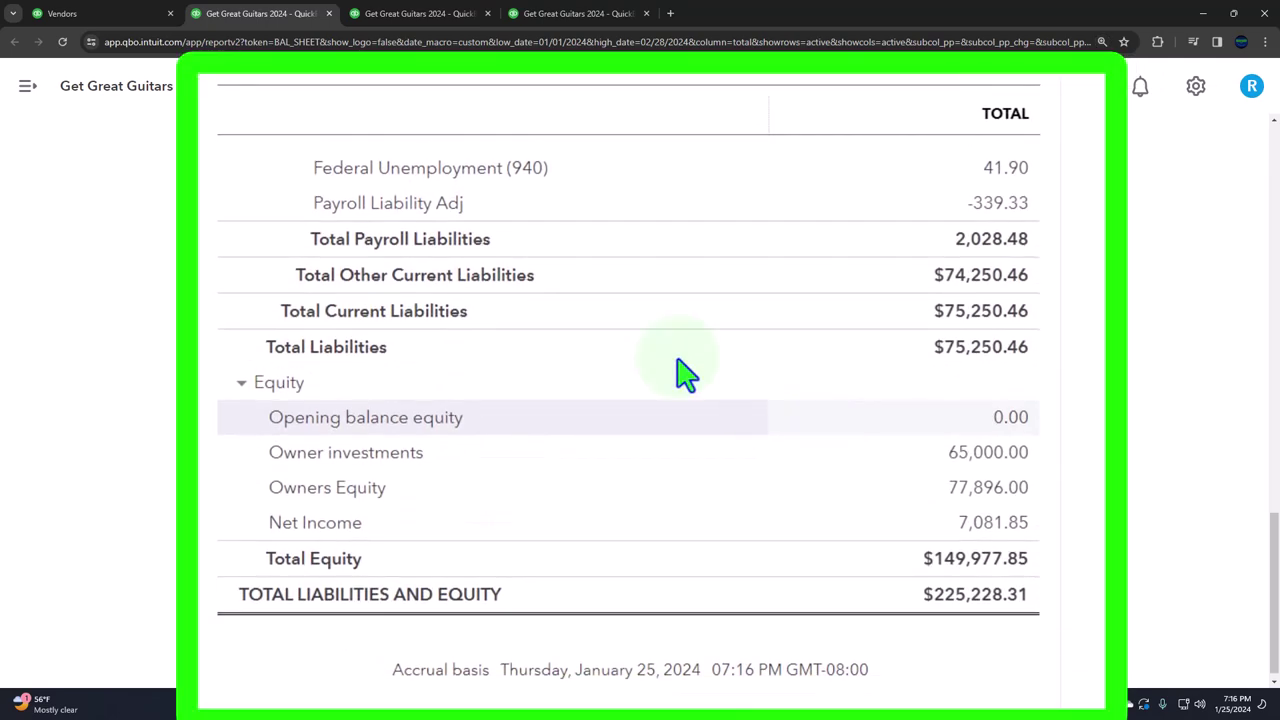
- Rerun the monthly Profit and Loss report and review it down to net income
{"action": "left_click", "coordinate": [385, 14]}
{"action": "left_click", "coordinate": [914, 142]}
{"action": "scroll", "coordinate": [657, 346], "scroll_direction": "down", "scroll_amount": 3}
{"action": "scroll", "coordinate": [657, 394], "scroll_direction": "down", "scroll_amount": 7}
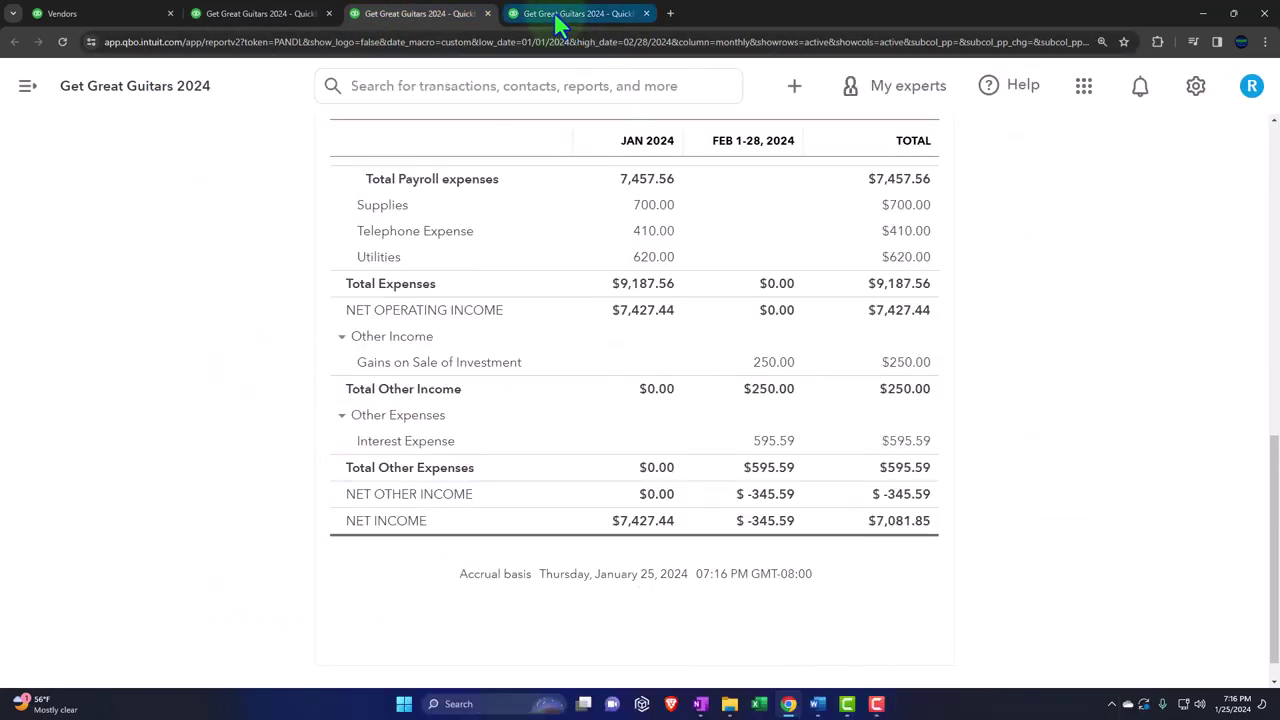
- Rerun the monthly Trial Balance for 01/01/2024 to 02/28/2024 and compare the January and February account balances
{"action": "left_click", "coordinate": [560, 13]}
{"action": "scroll", "coordinate": [553, 272], "scroll_direction": "up", "scroll_amount": 2}
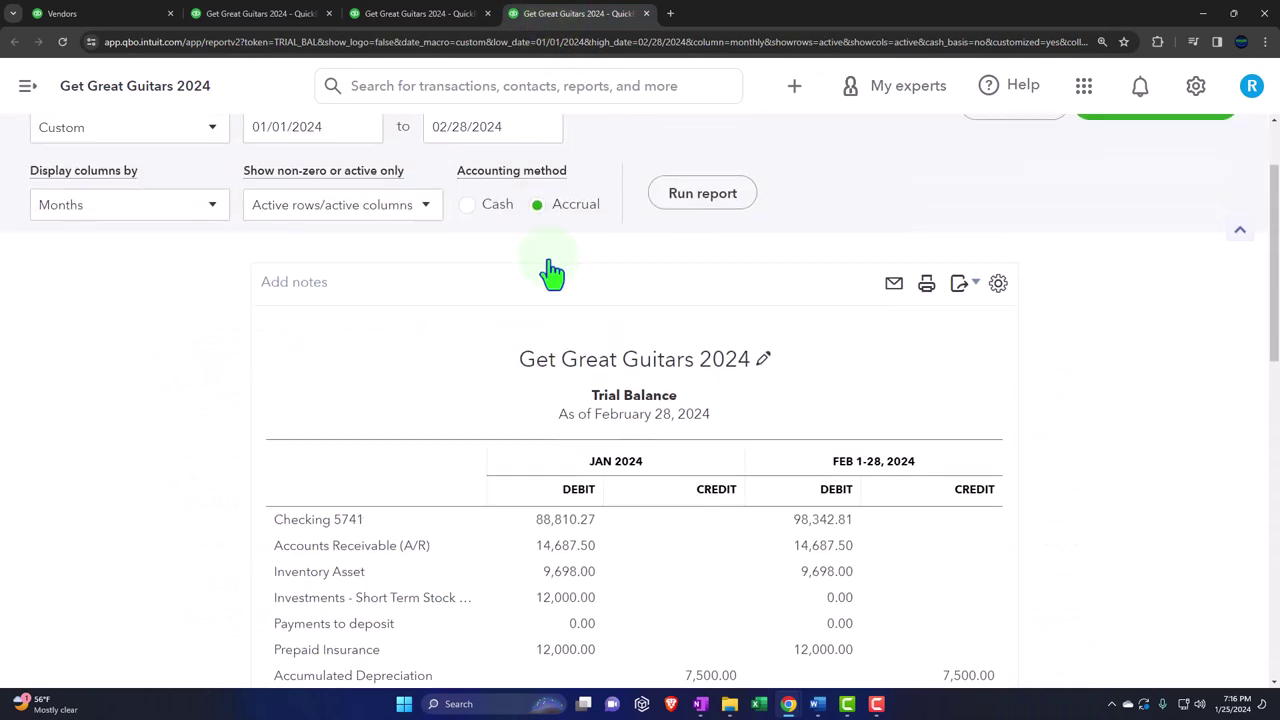
{"action": "left_click", "coordinate": [698, 200]}
{"action": "scroll", "coordinate": [207, 395], "scroll_direction": "down", "scroll_amount": 1}
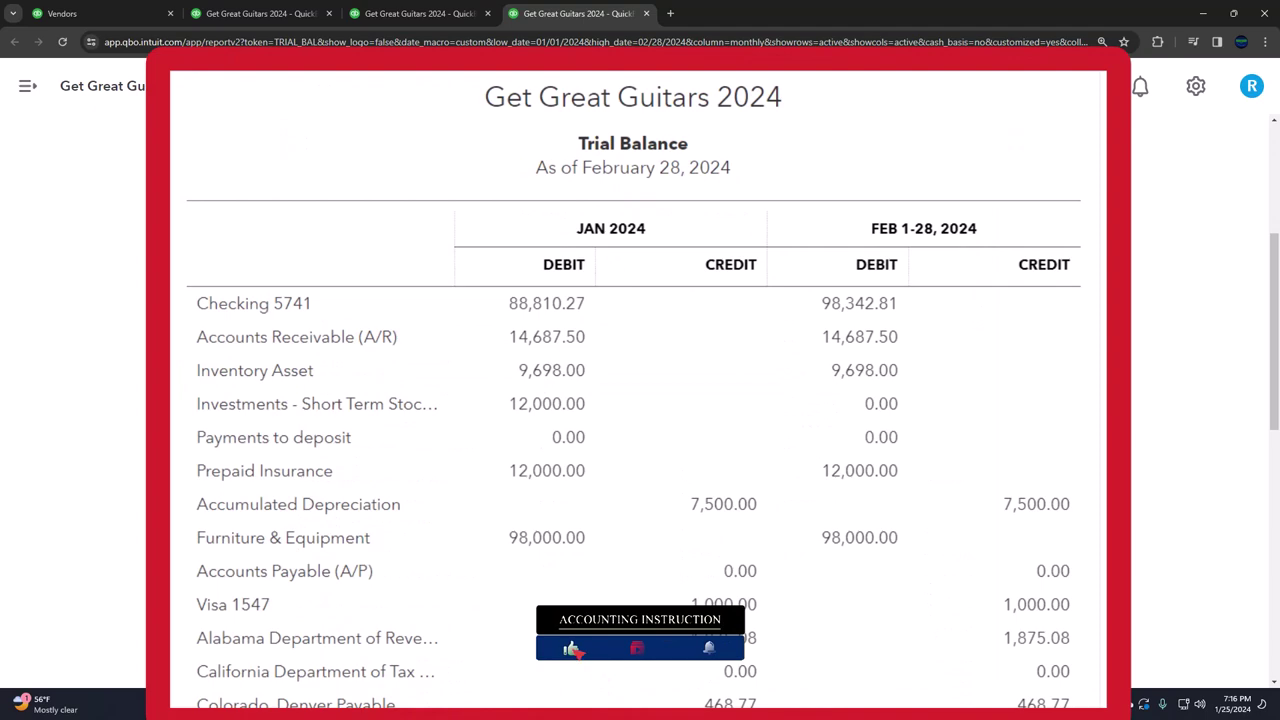
{"action": "scroll", "coordinate": [177, 318], "scroll_direction": "down", "scroll_amount": 4}
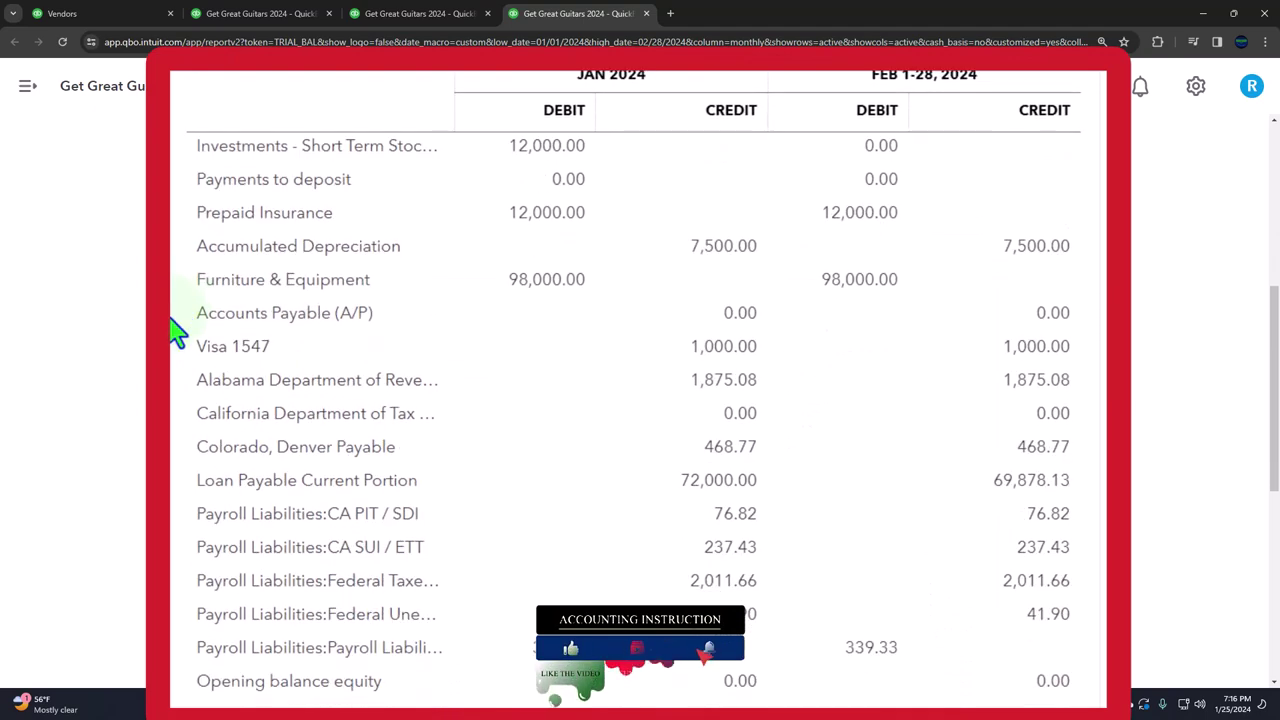
{"action": "scroll", "coordinate": [177, 336], "scroll_direction": "down", "scroll_amount": 2}
{"action": "scroll", "coordinate": [177, 336], "scroll_direction": "down", "scroll_amount": 4}
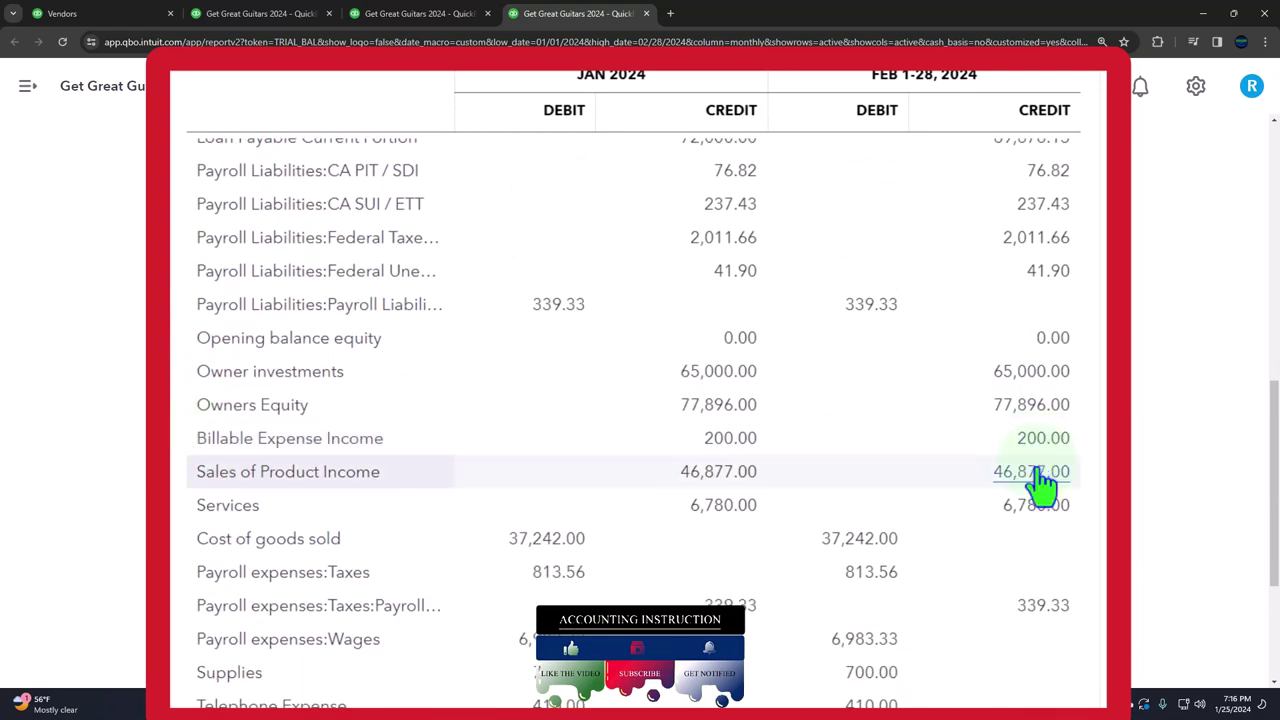
{"action": "scroll", "coordinate": [1060, 645], "scroll_direction": "down", "scroll_amount": 3}
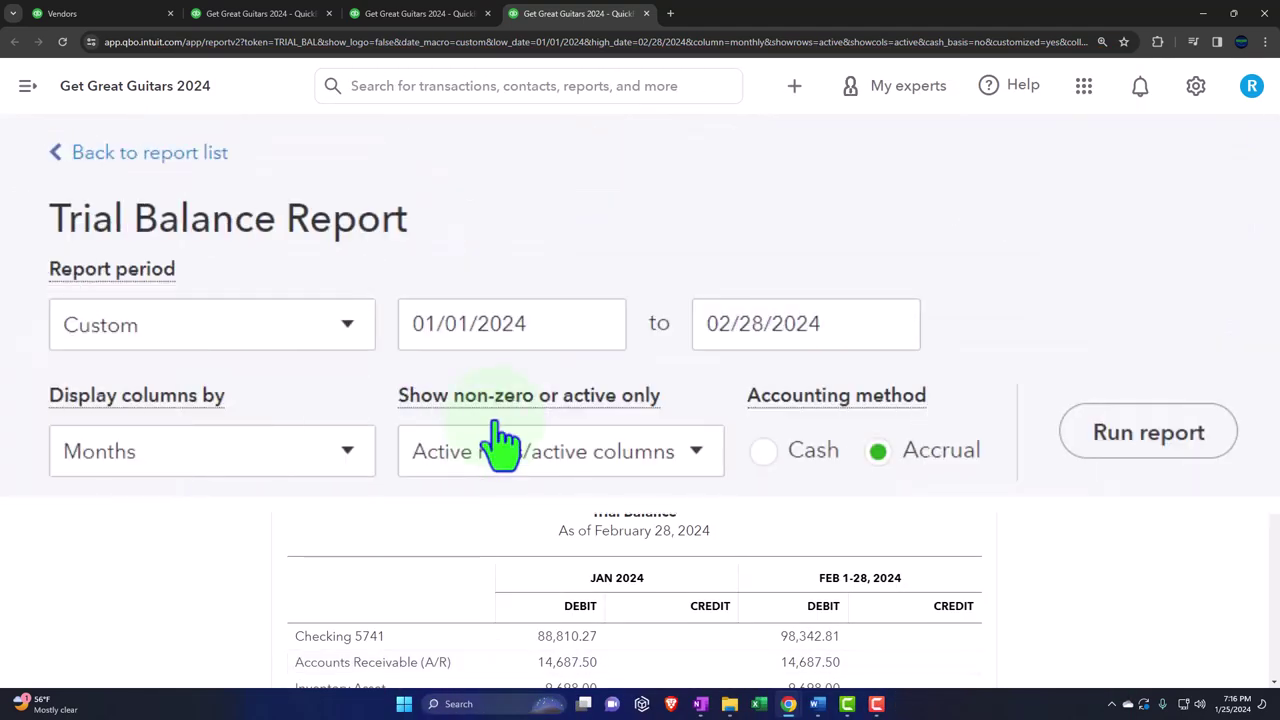
- Set the Trial Balance period to 01/01/2025 through 01/01/2025, run the report and review it down to the totals
{"action": "triple_click", "coordinate": [540, 326]}
{"action": "type", "text": "0"}
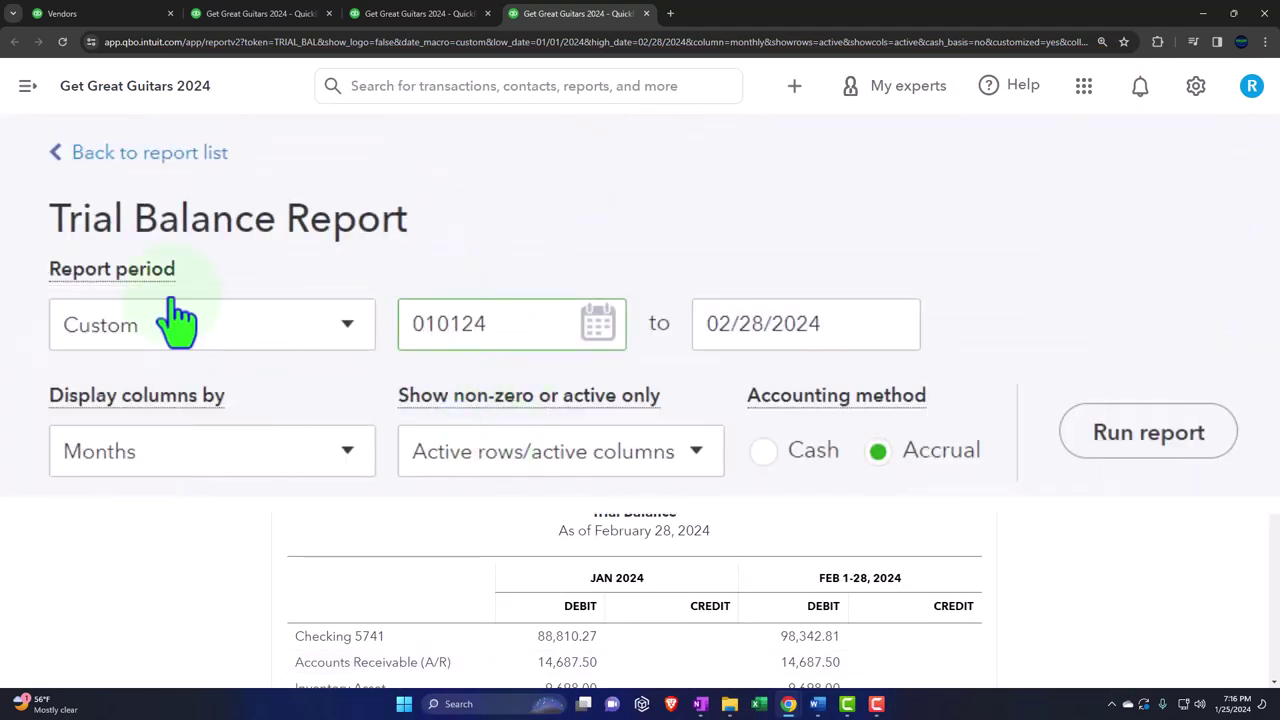
{"action": "type", "text": "1/01/2025"}
{"action": "key", "text": "Tab"}
{"action": "type", "text": "0"}
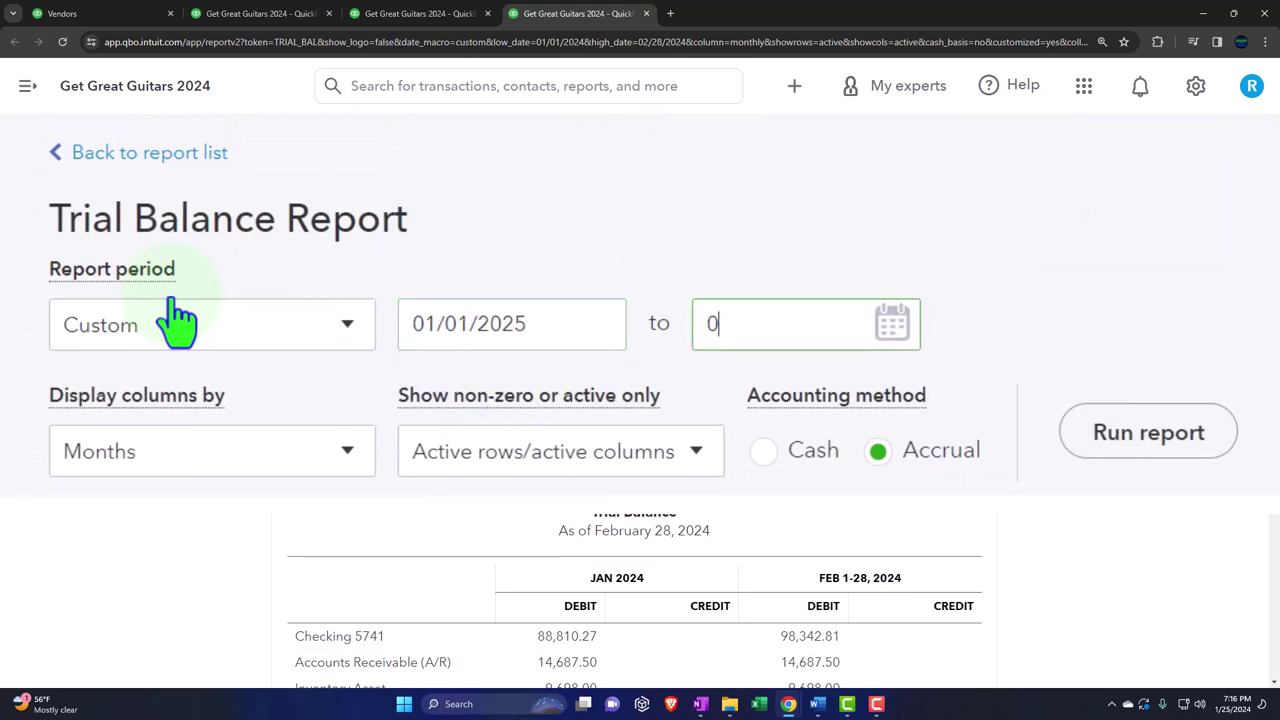
{"action": "type", "text": "1012025"}
{"action": "left_click", "coordinate": [1150, 432]}
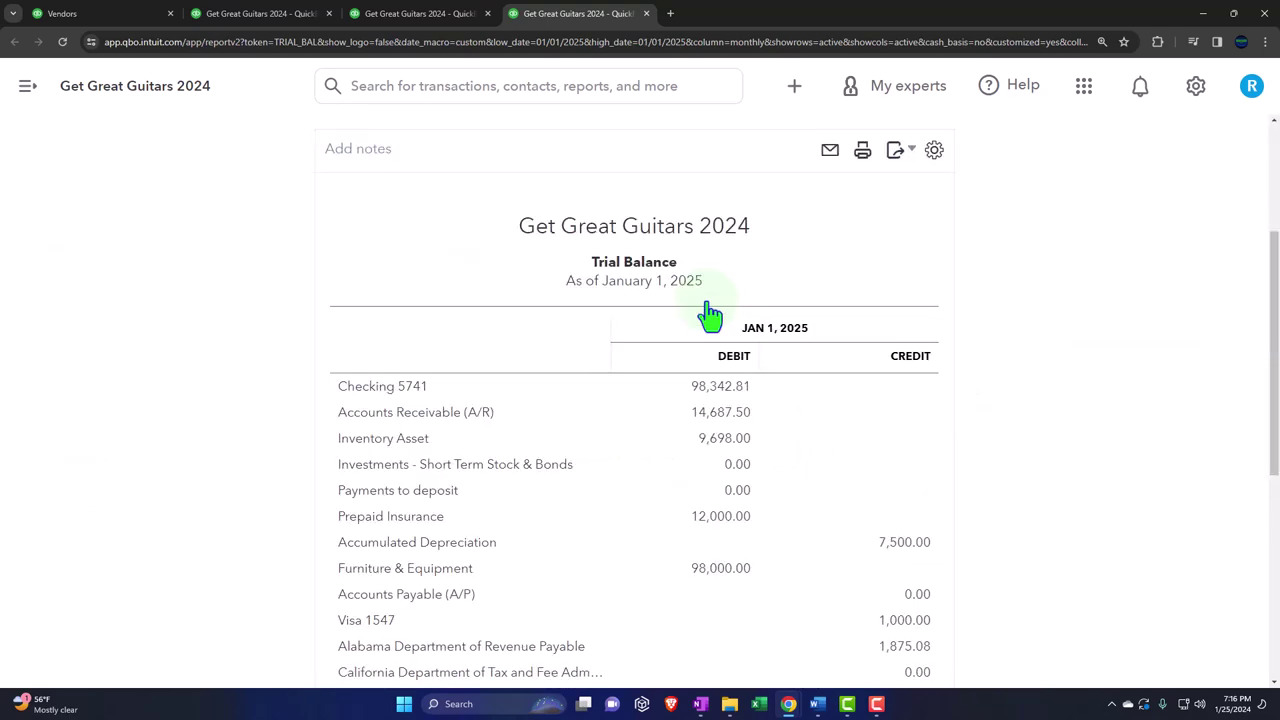
{"action": "scroll", "coordinate": [710, 315], "scroll_direction": "down", "scroll_amount": 5}
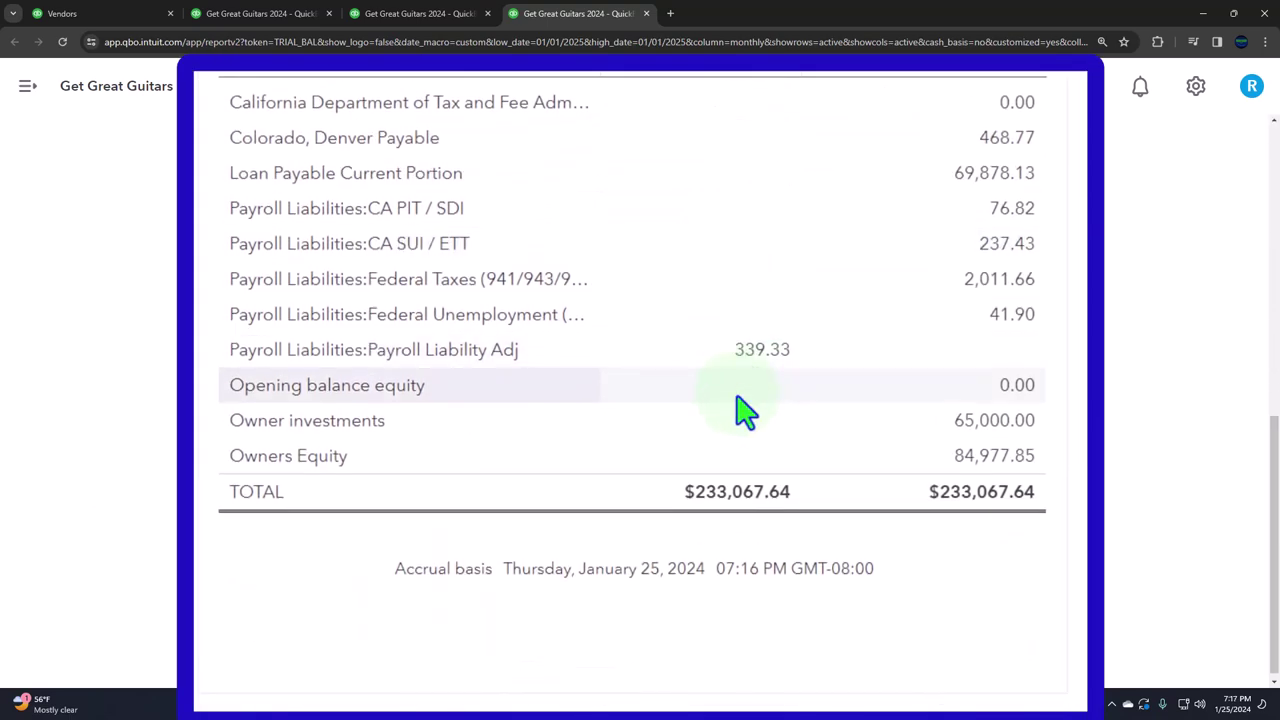